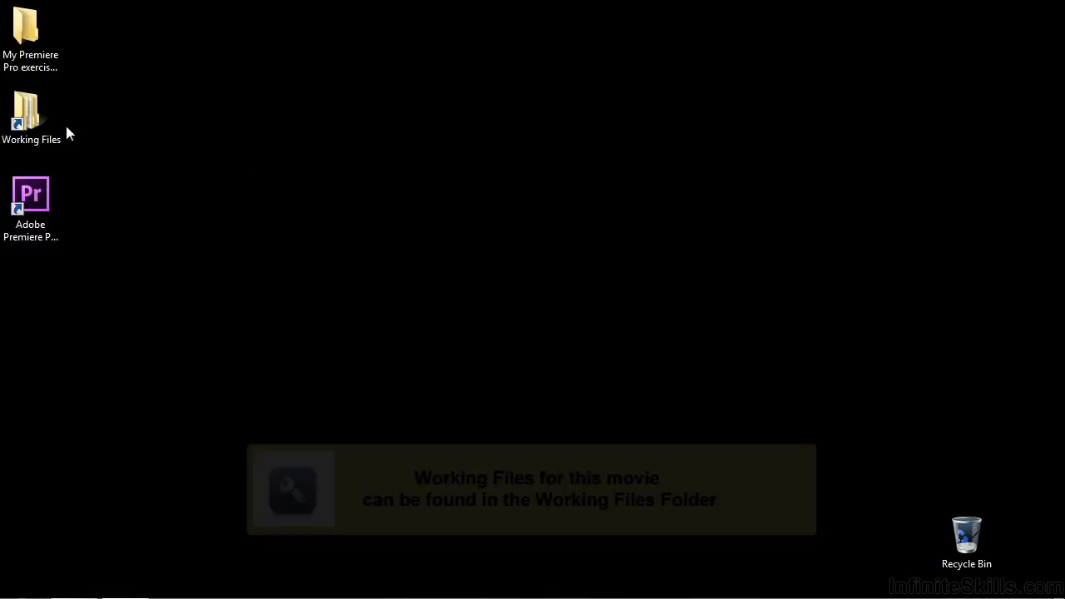
Open the project file 2001-mixer controls.prproj from the Working Files projects folder
double_click(374, 300)
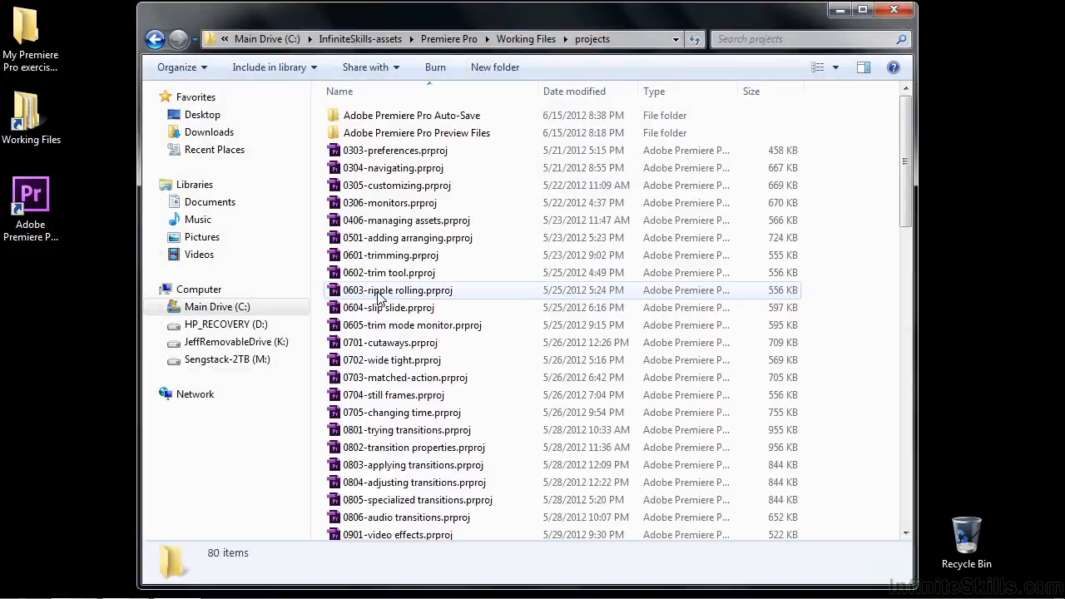
drag(907, 258, 908, 499)
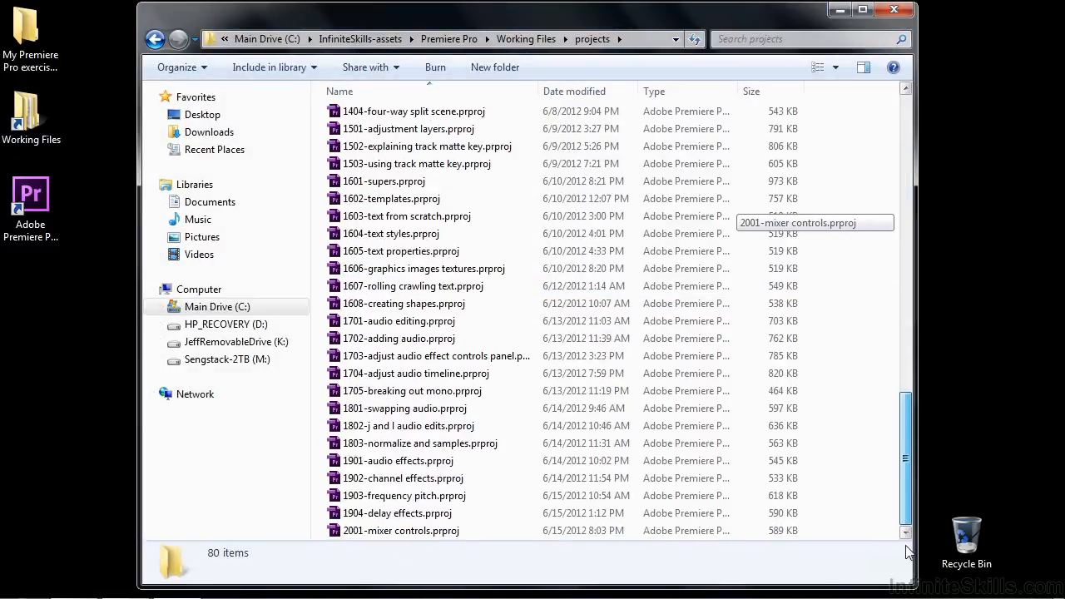
click(416, 533)
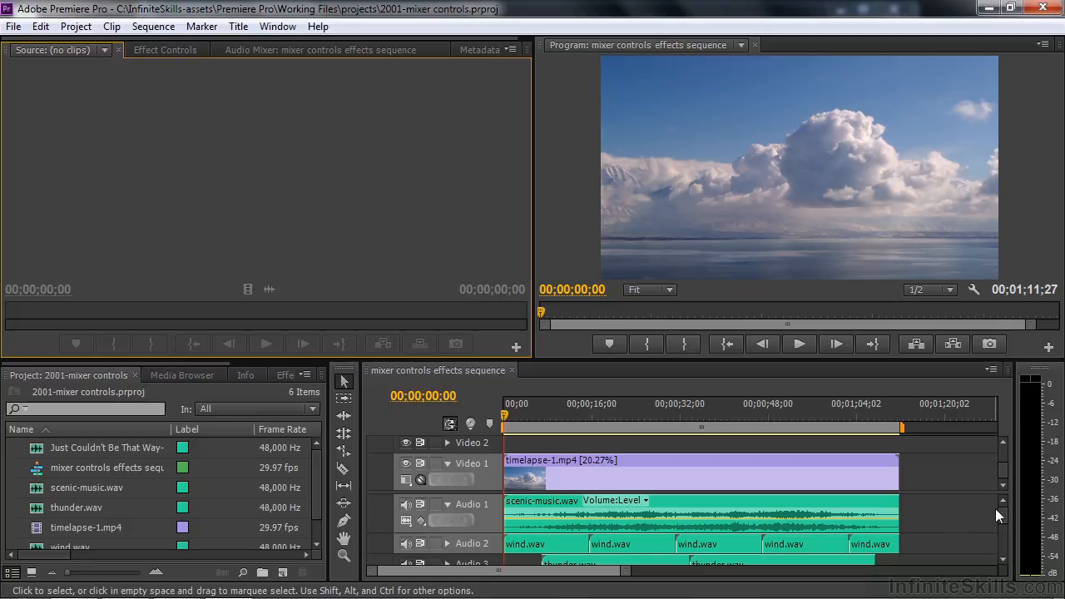
Delete all empty video tracks from the mixer controls effects sequence
scroll(995, 509, down, 1)
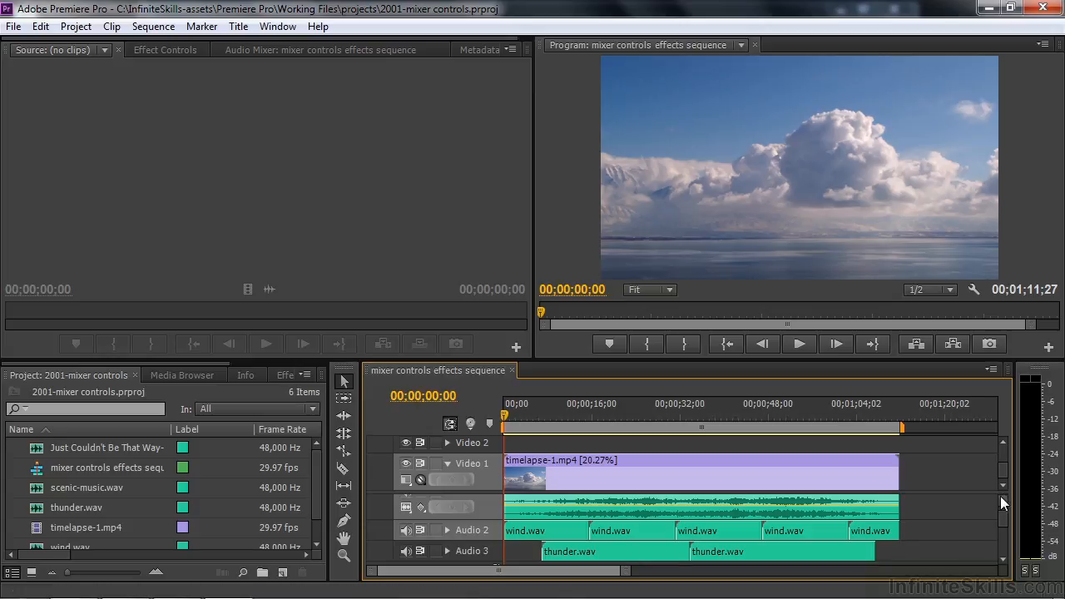
drag(1003, 496, 1003, 521)
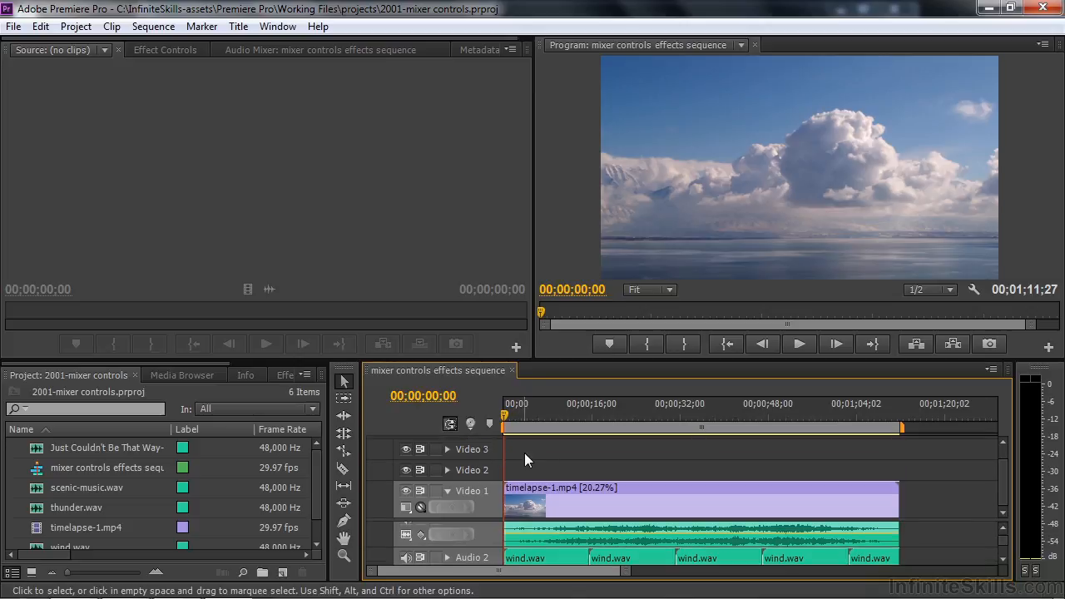
right_click(494, 455)
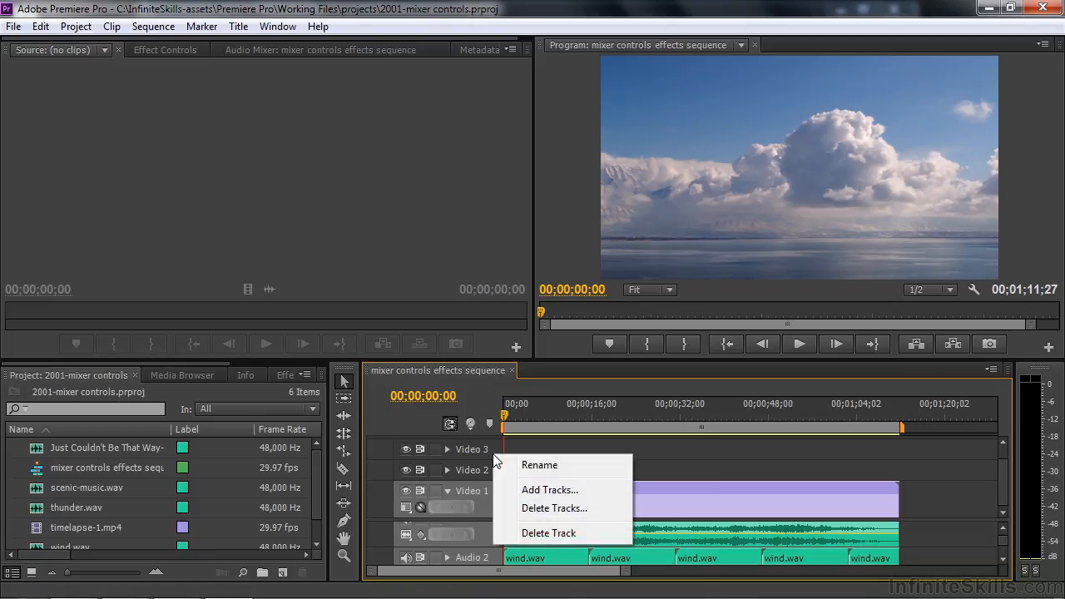
click(536, 508)
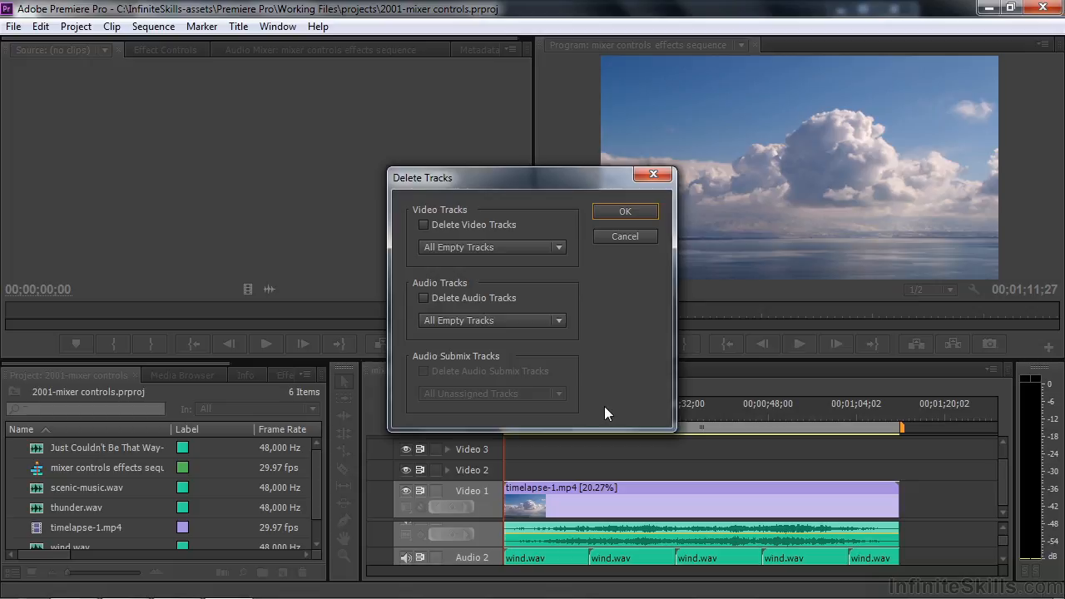
click(423, 225)
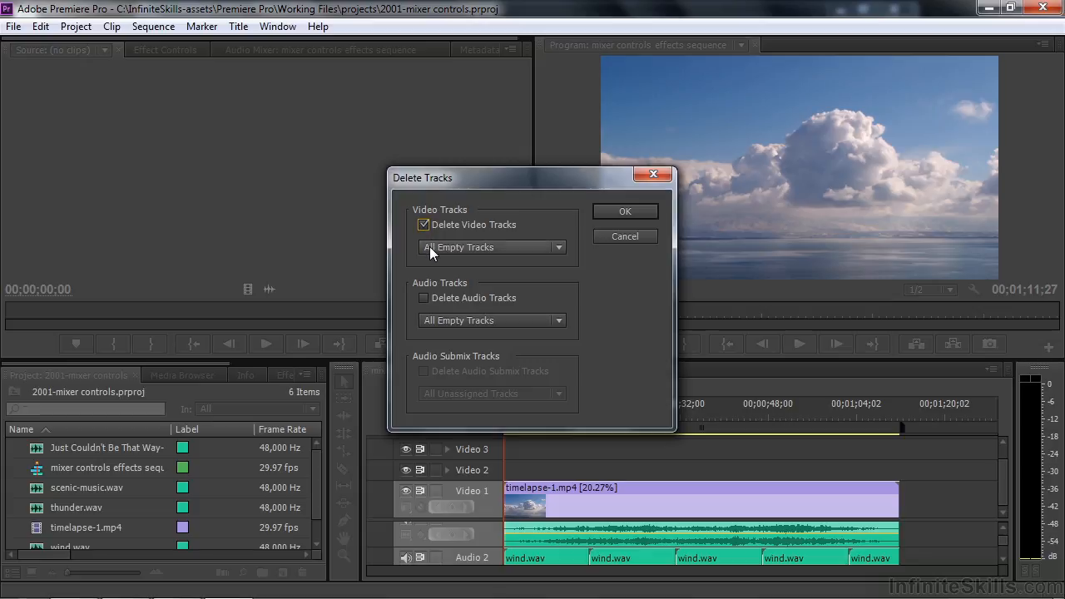
click(625, 212)
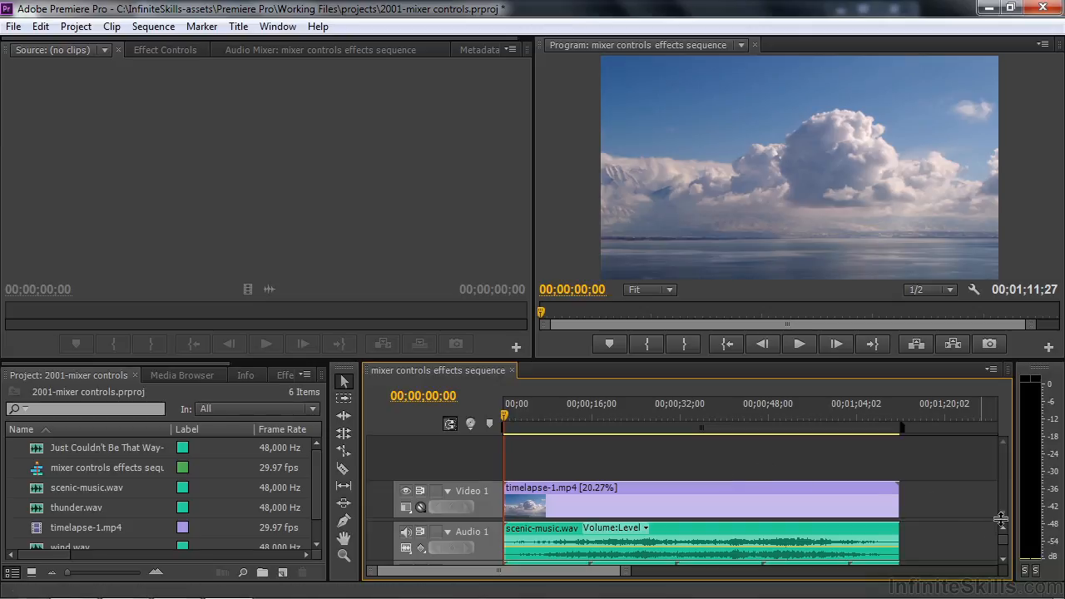
Delete all empty audio tracks from the mixer controls effects sequence
drag(1005, 498, 1012, 445)
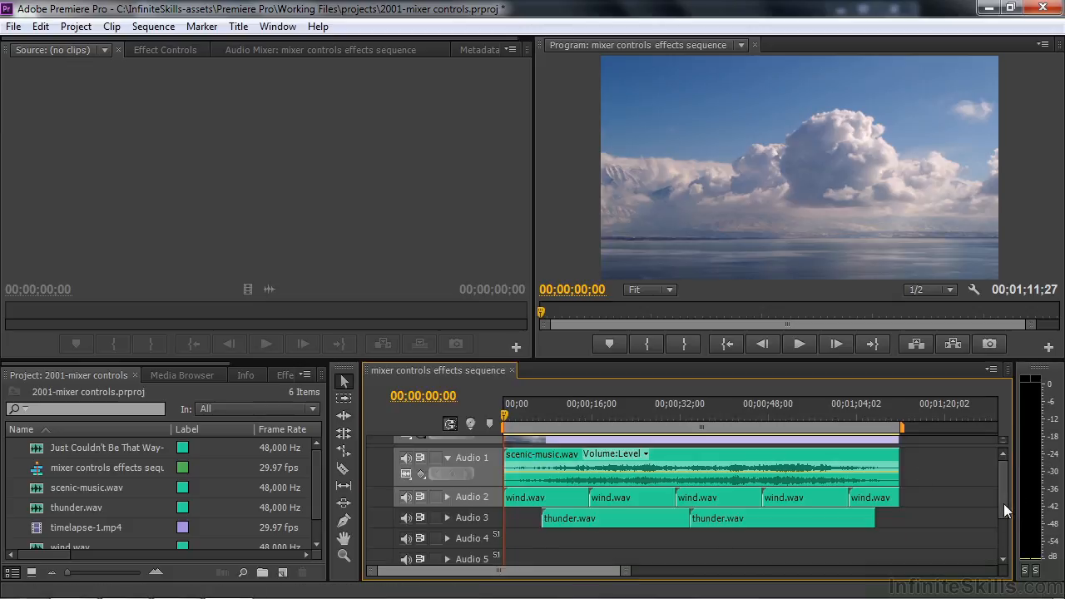
drag(1004, 503, 1003, 518)
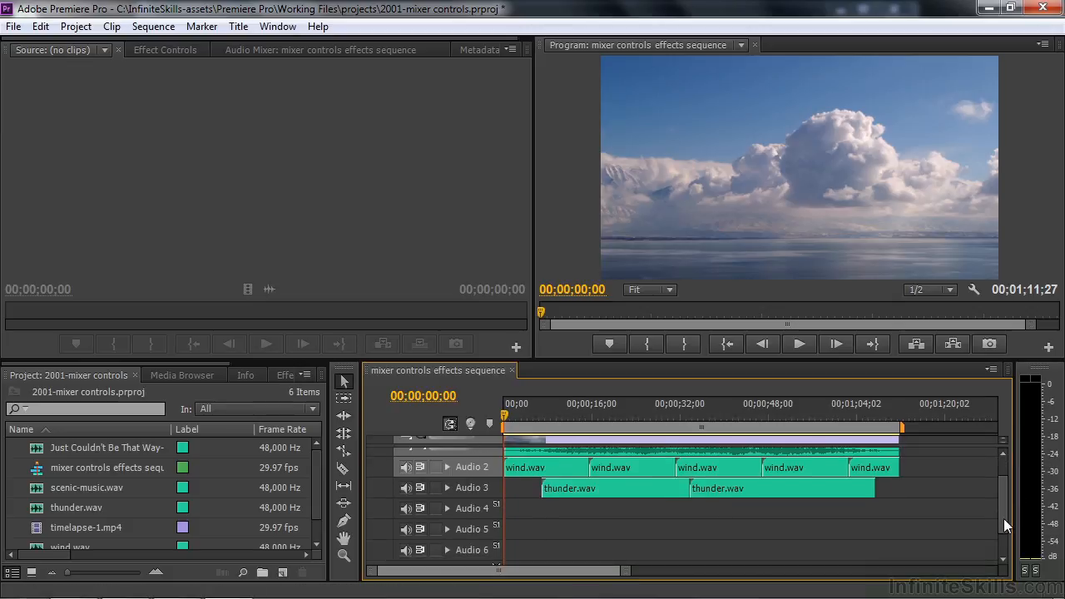
right_click(482, 529)
click(524, 517)
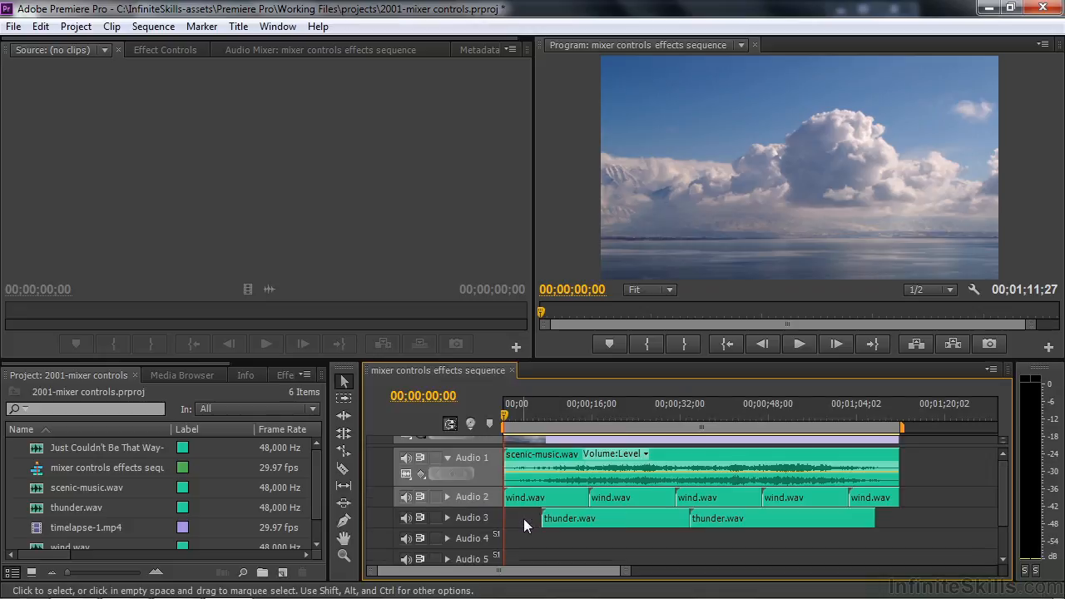
right_click(469, 540)
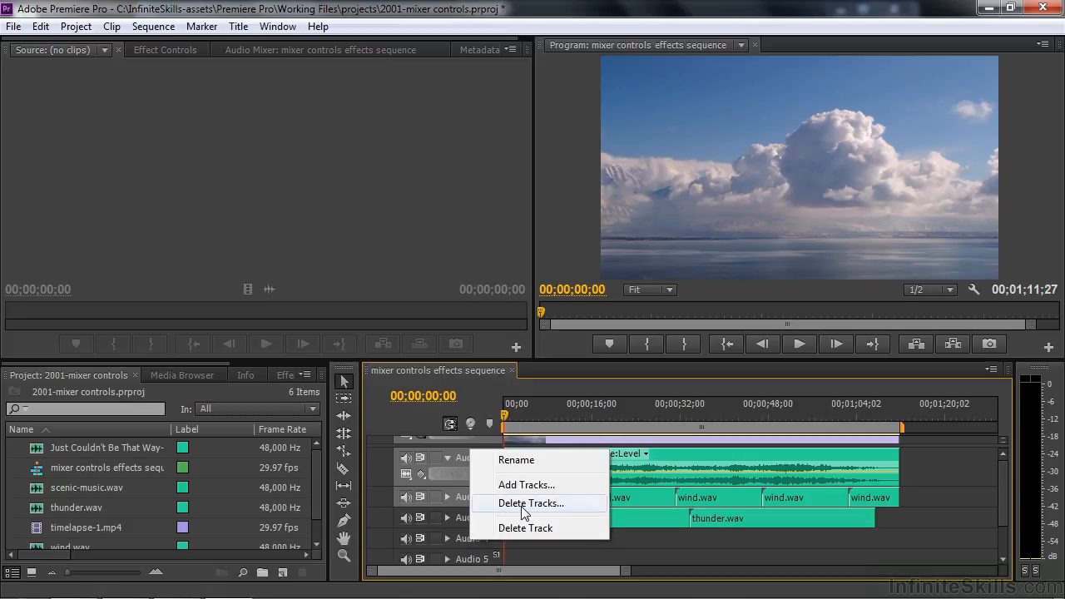
click(525, 504)
click(423, 299)
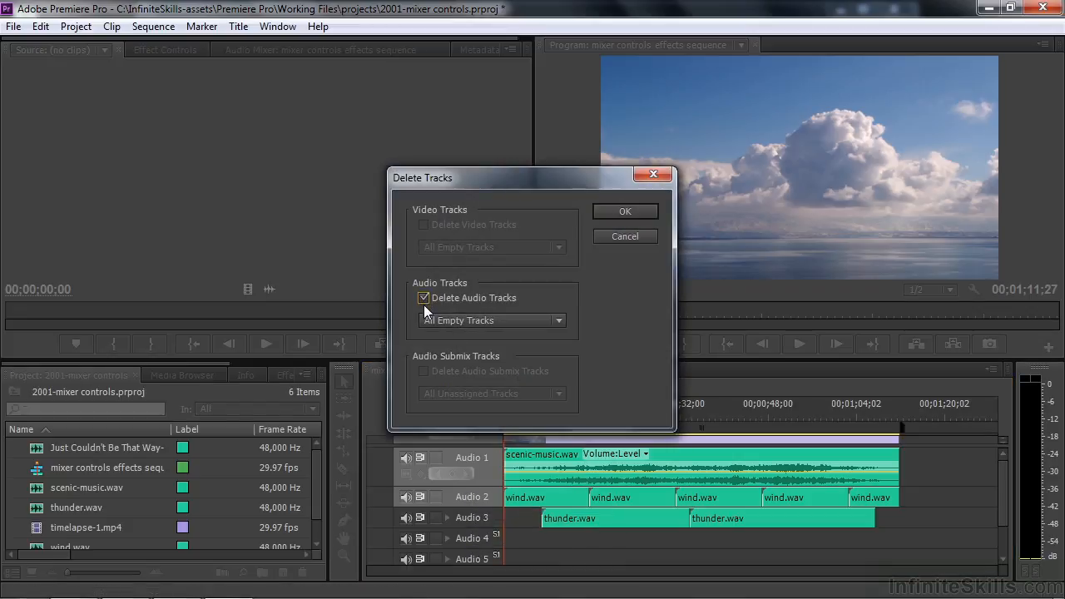
click(636, 213)
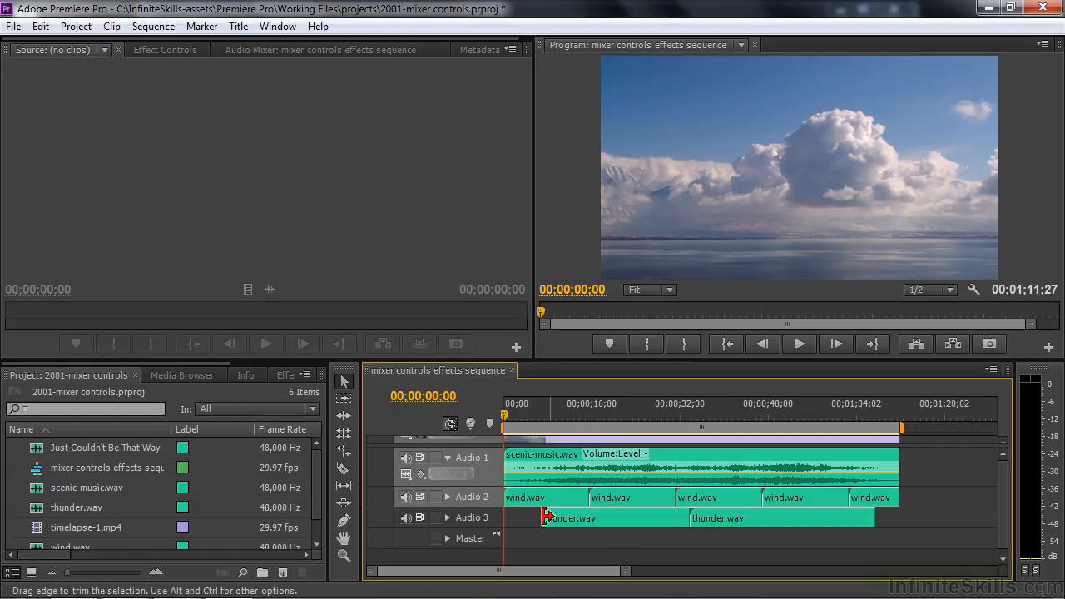
Show track keyframes on Audio 1, and expand Audio 2 and show its track keyframes as well
click(421, 475)
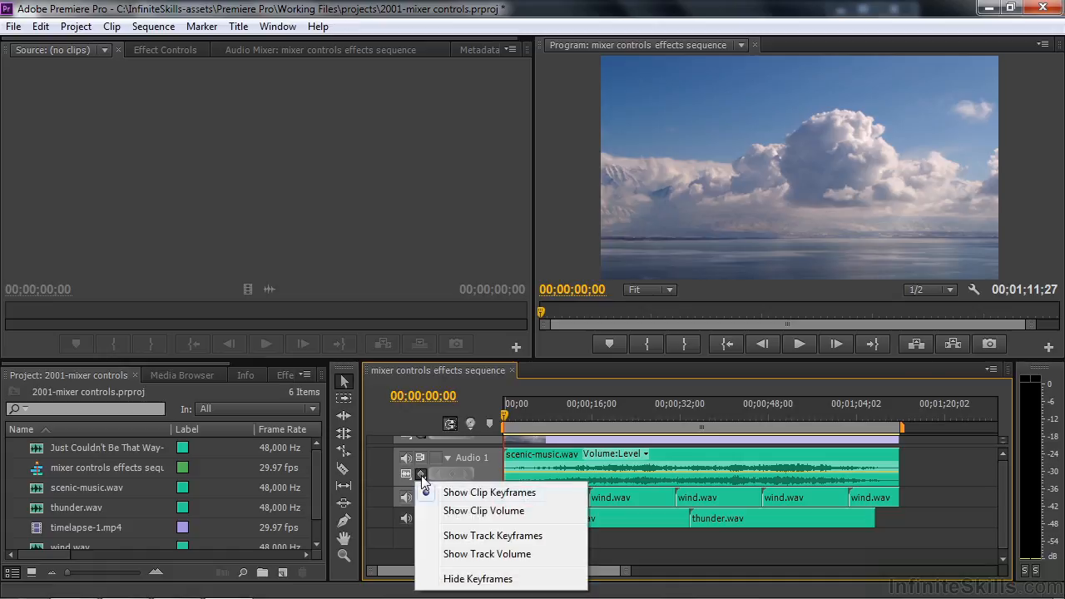
click(483, 538)
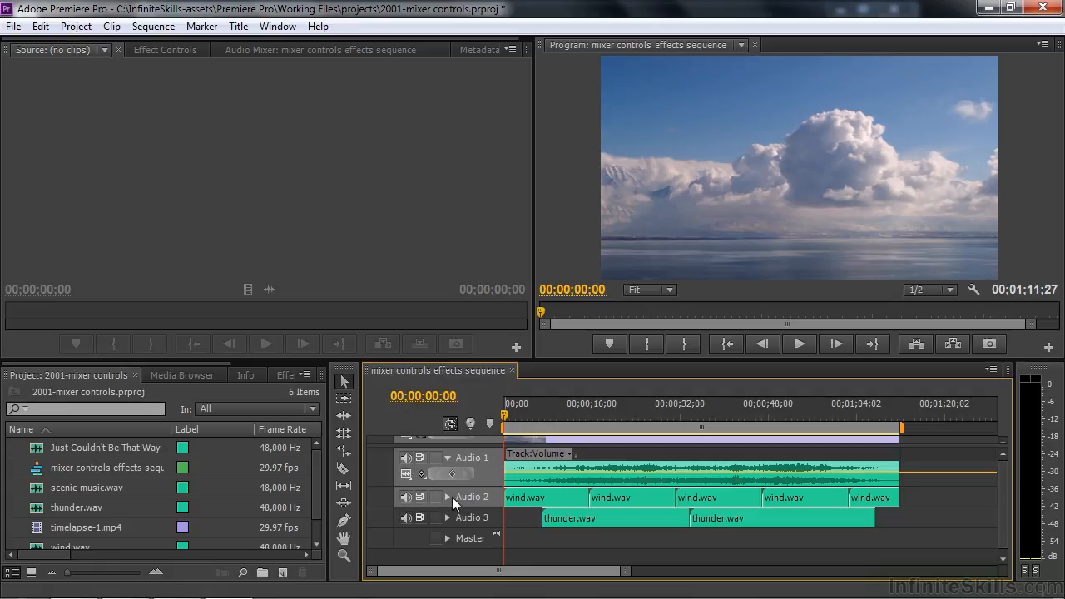
click(447, 496)
click(425, 513)
click(470, 451)
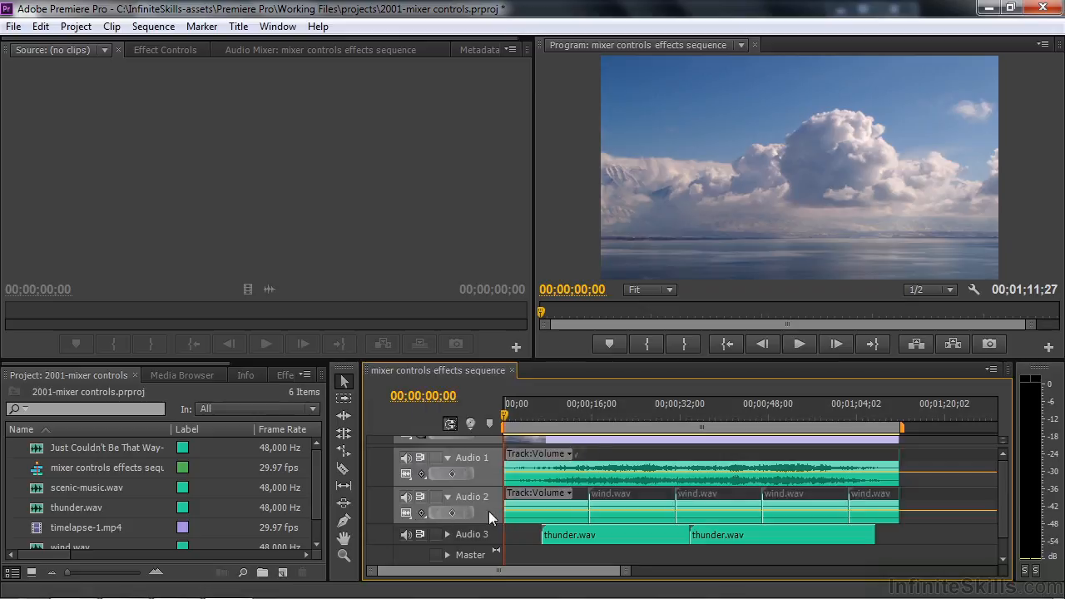
Expand the Audio 3 track and show its track keyframes
click(448, 535)
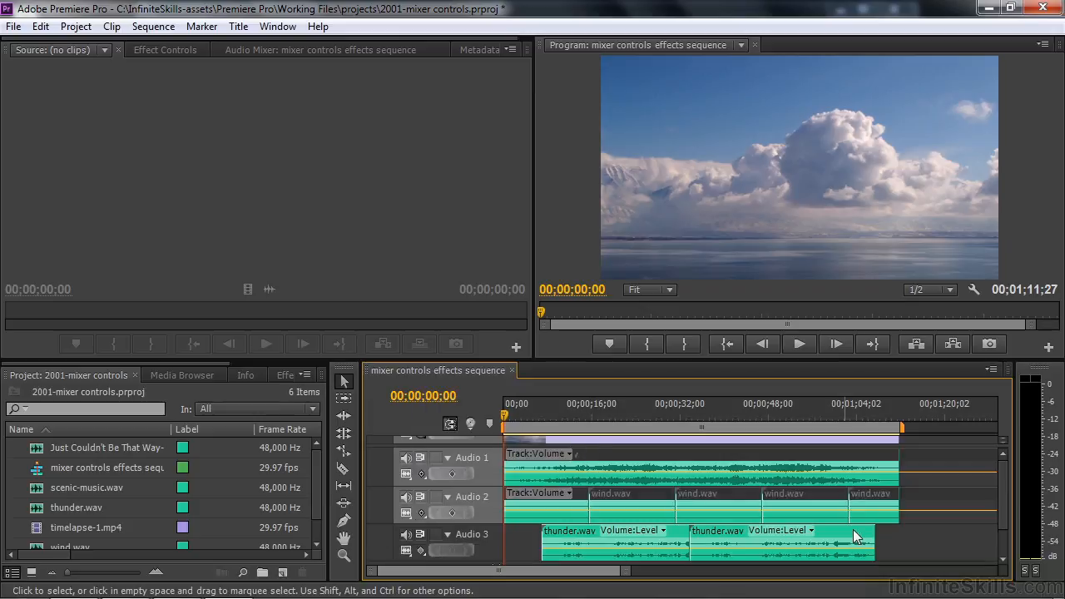
scroll(1000, 504, down, 2)
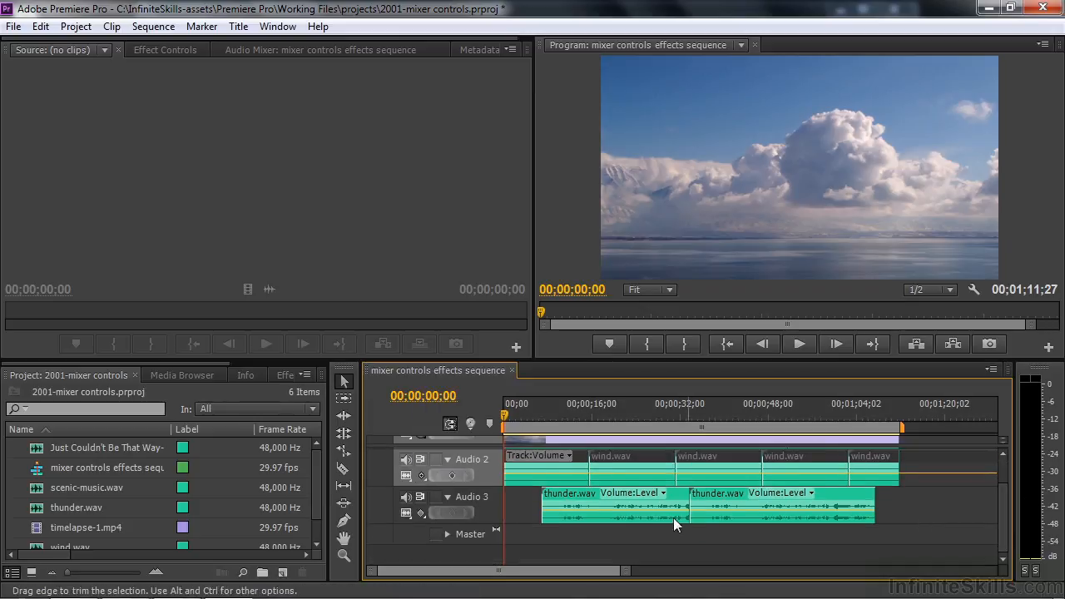
click(423, 514)
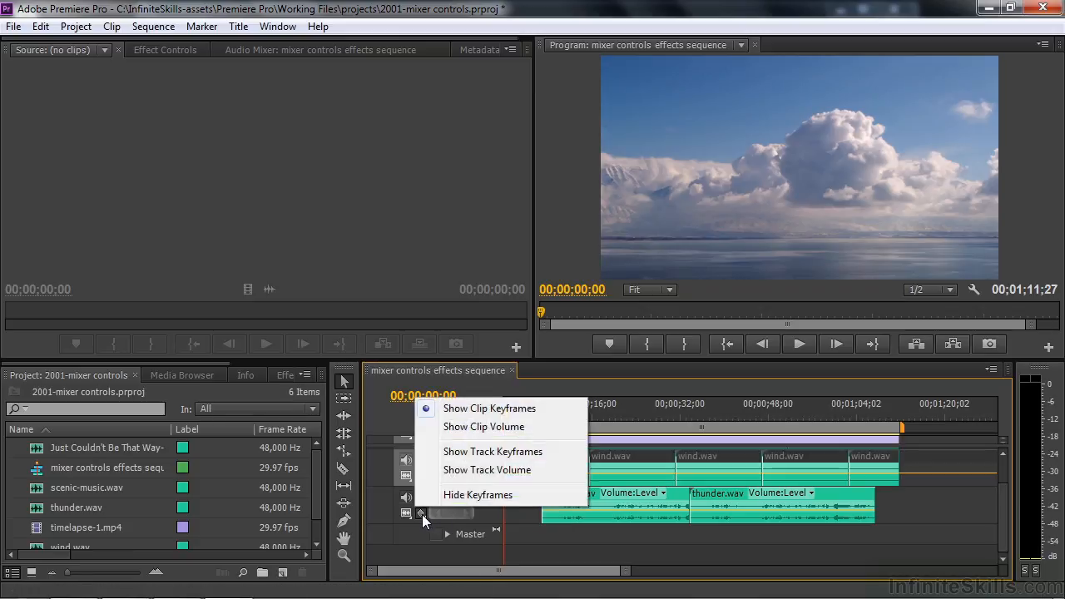
click(472, 450)
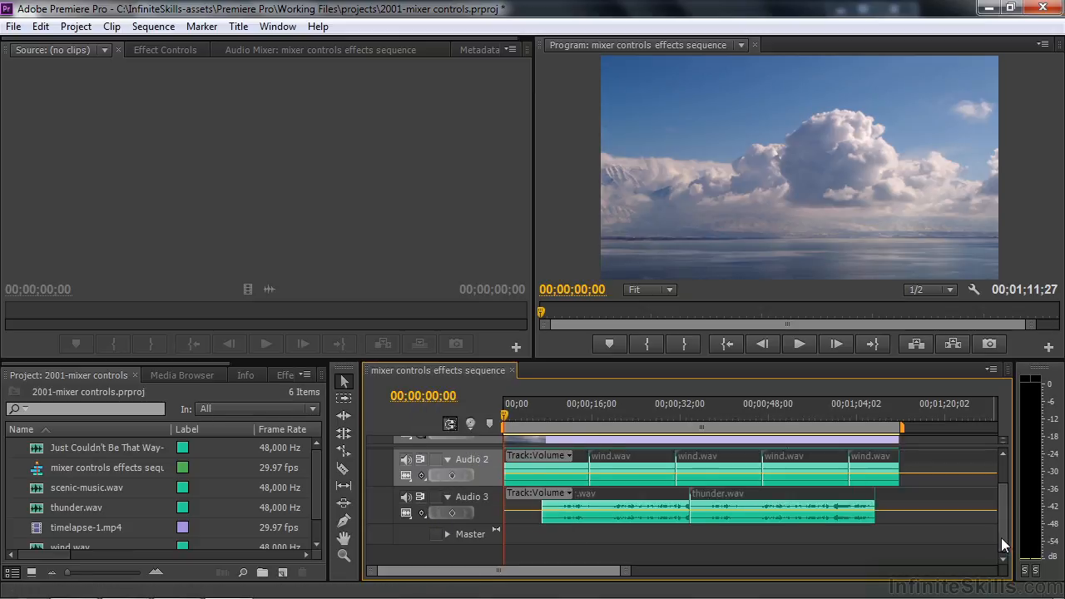
scroll(1001, 538, up, 2)
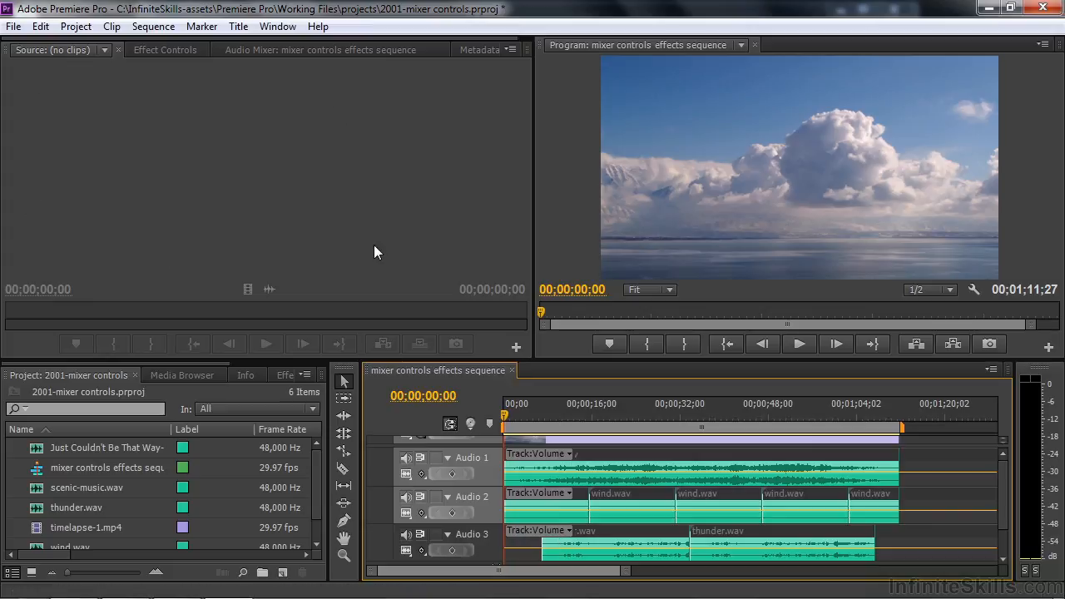
Bring up the Audio Mixer for the mixer controls effects sequence
click(269, 49)
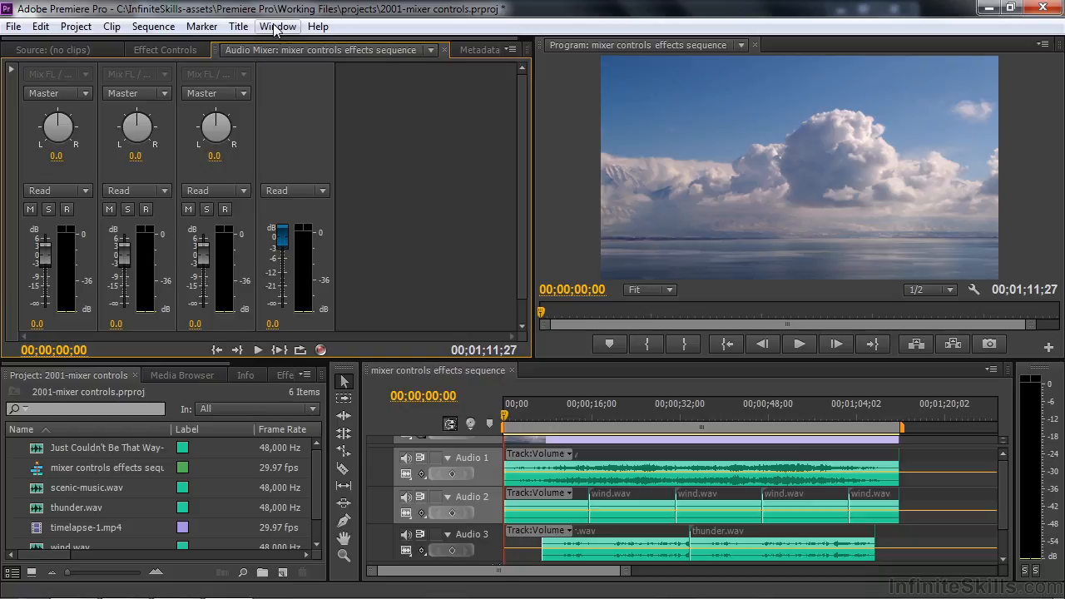
Switch to the Audio workspace and return to the Editing workspace
click(277, 25)
mouse_move(346, 38)
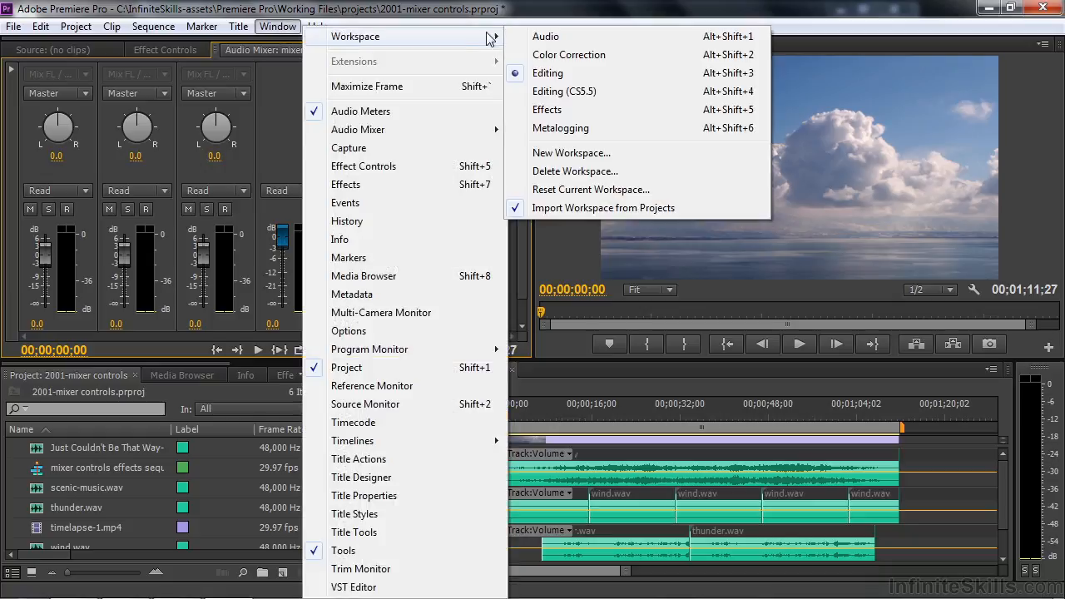
click(538, 37)
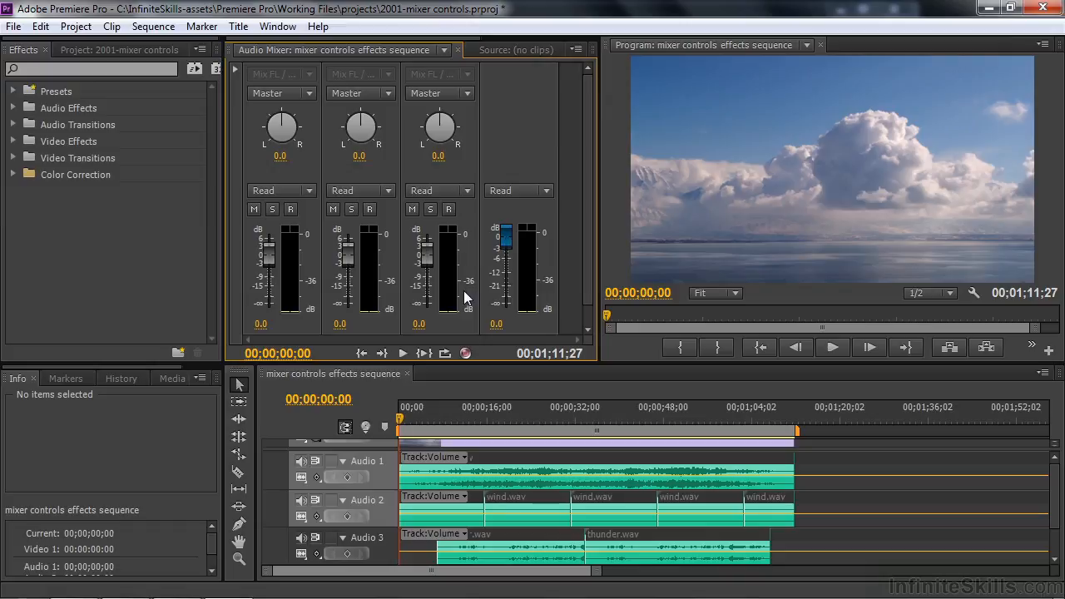
click(278, 26)
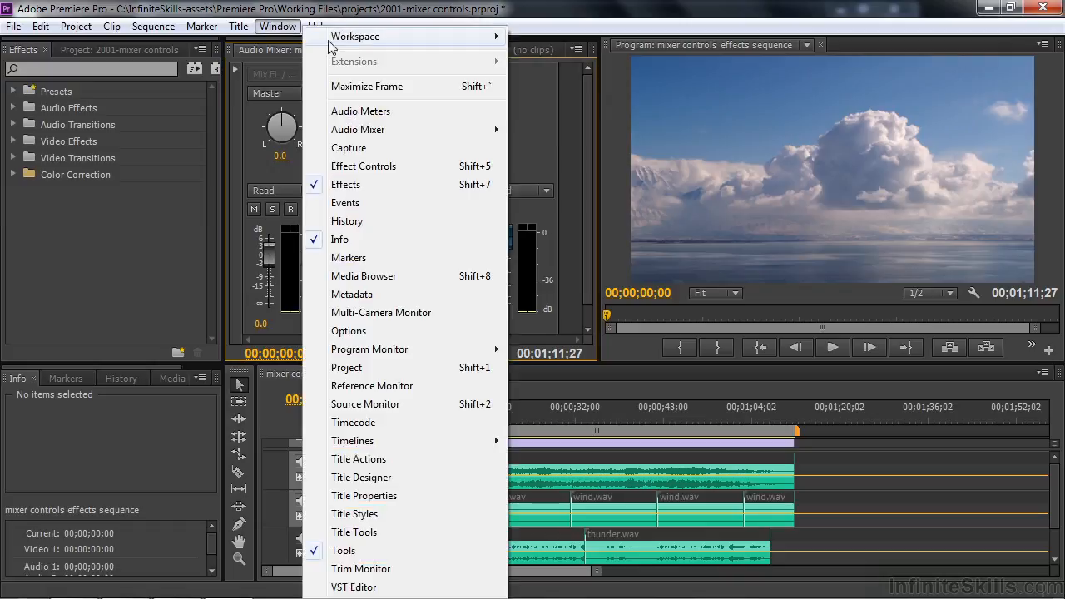
mouse_move(347, 40)
click(541, 73)
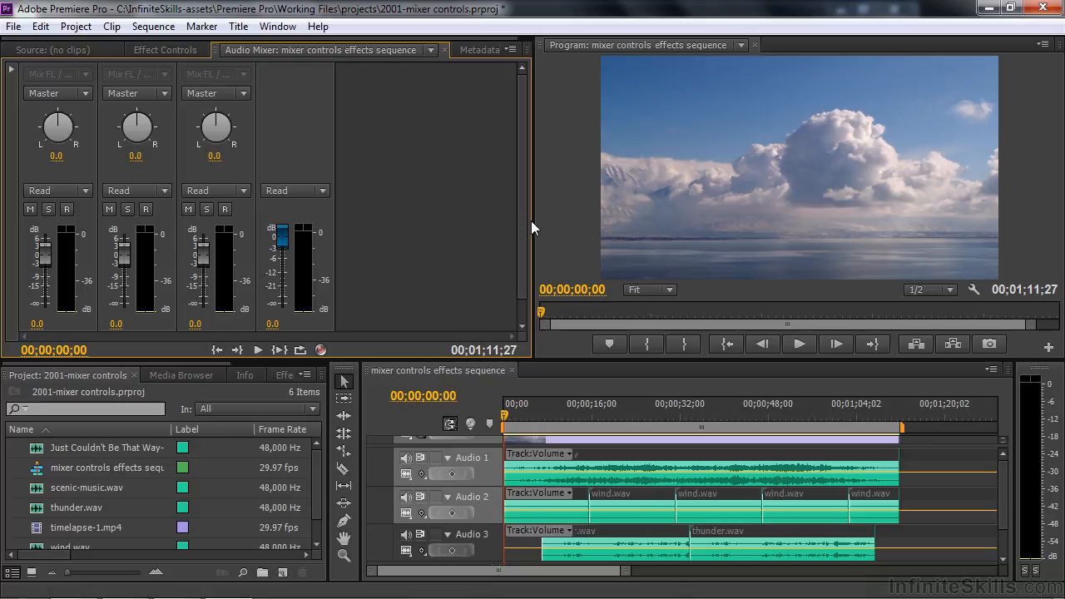
Narrow the Audio Mixer frame, undock it as a floating window and stretch that window to nearly full screen height
drag(531, 222, 354, 228)
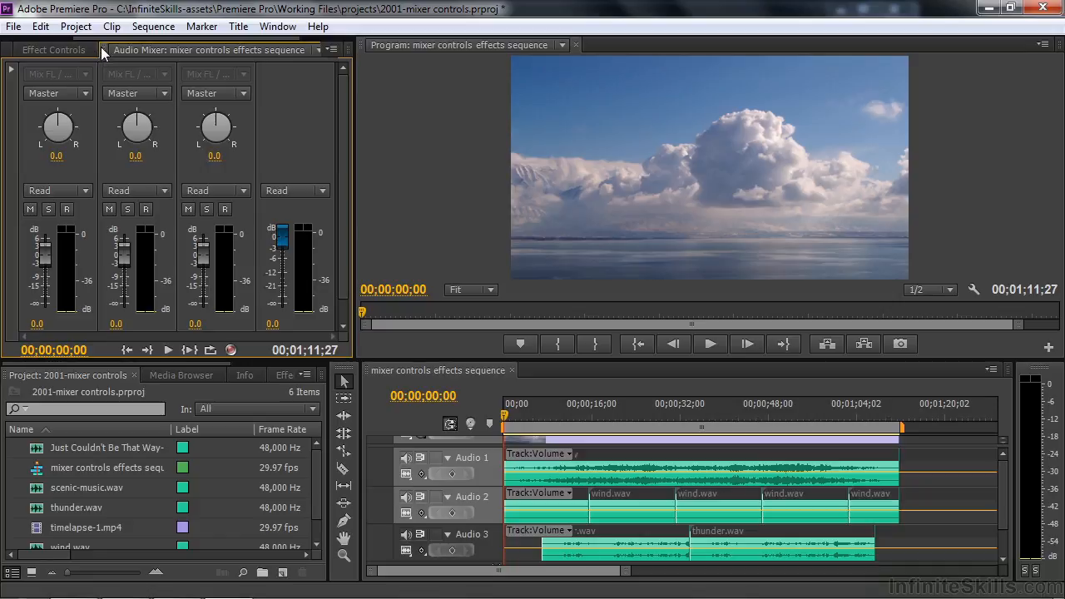
drag(102, 46, 18, 37)
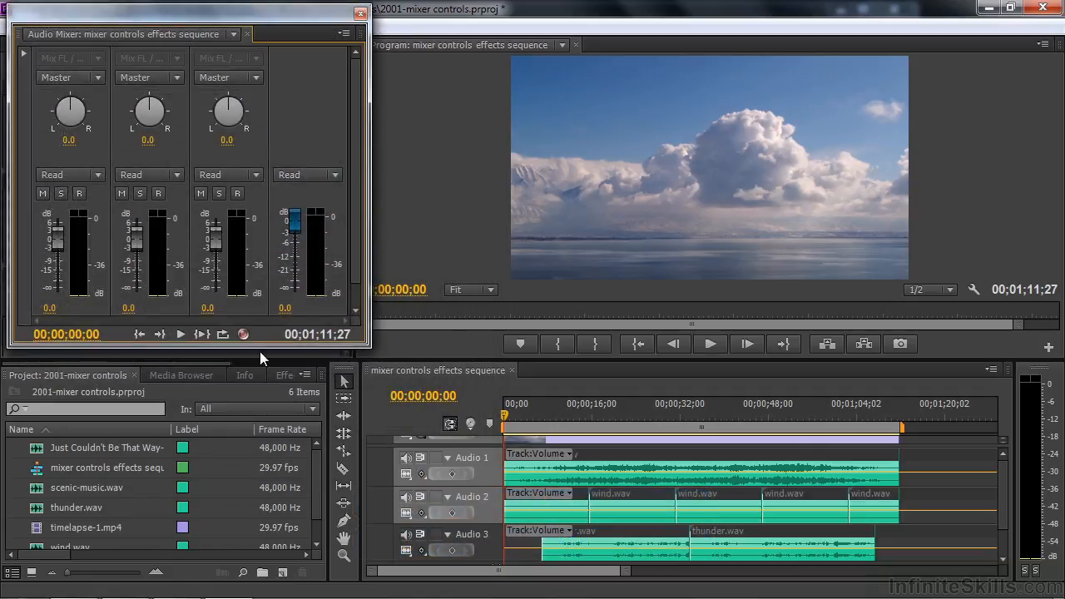
drag(261, 349, 246, 593)
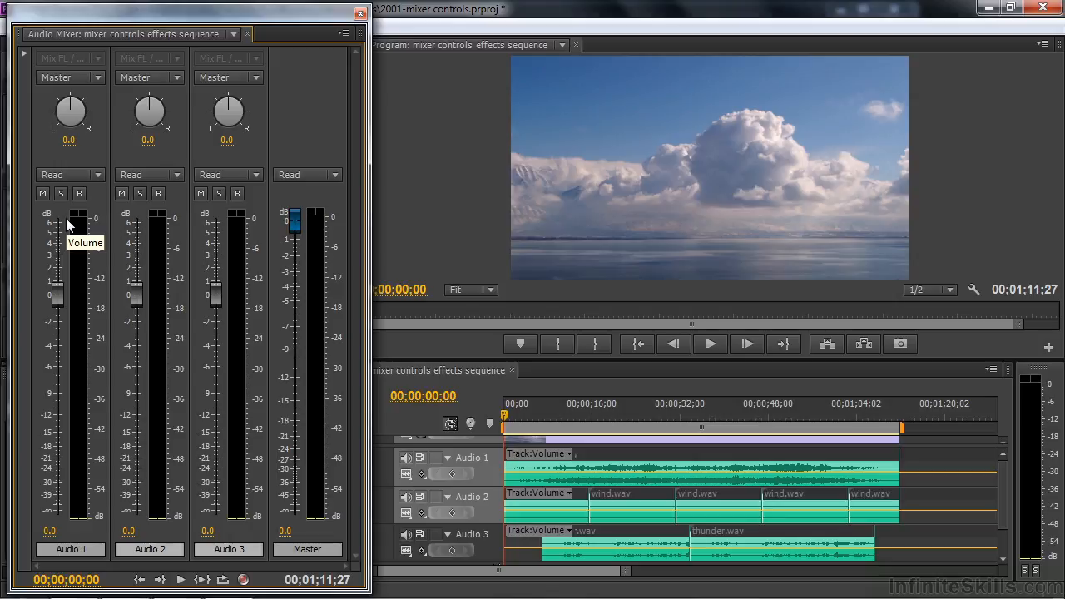
Lower the Audio 1 volume fader to -0.1 dB and try muting and unmuting that track
mouse_move(53, 292)
mouse_down()
mouse_move(58, 359)
mouse_move(57, 295)
mouse_move(57, 308)
mouse_up()
click(42, 193)
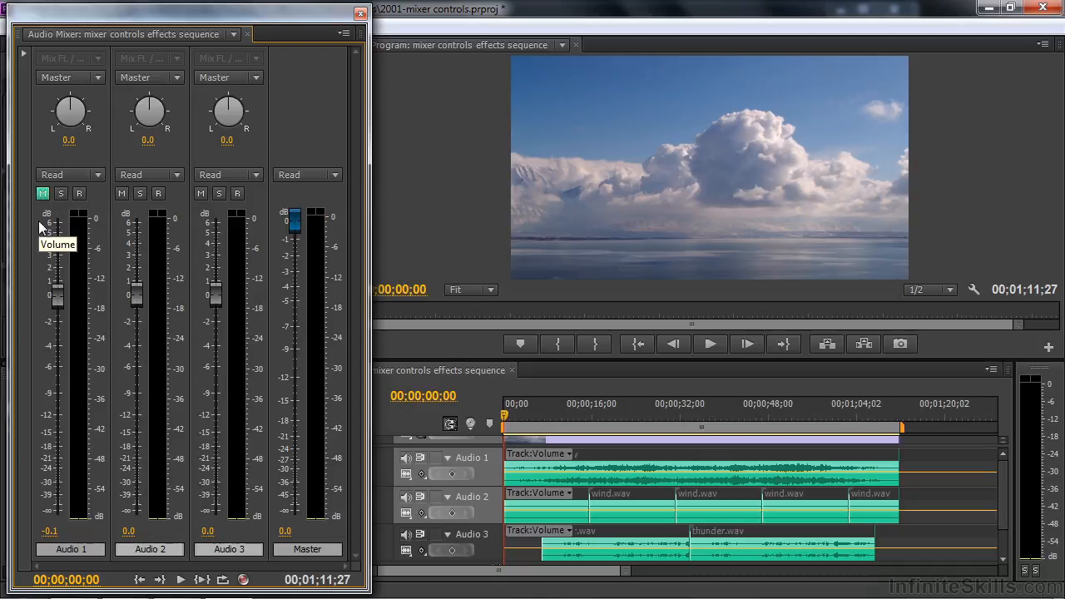
click(42, 193)
Try soloing Audio 1 and Audio 2 in the mixer and turn both solos off again
click(60, 193)
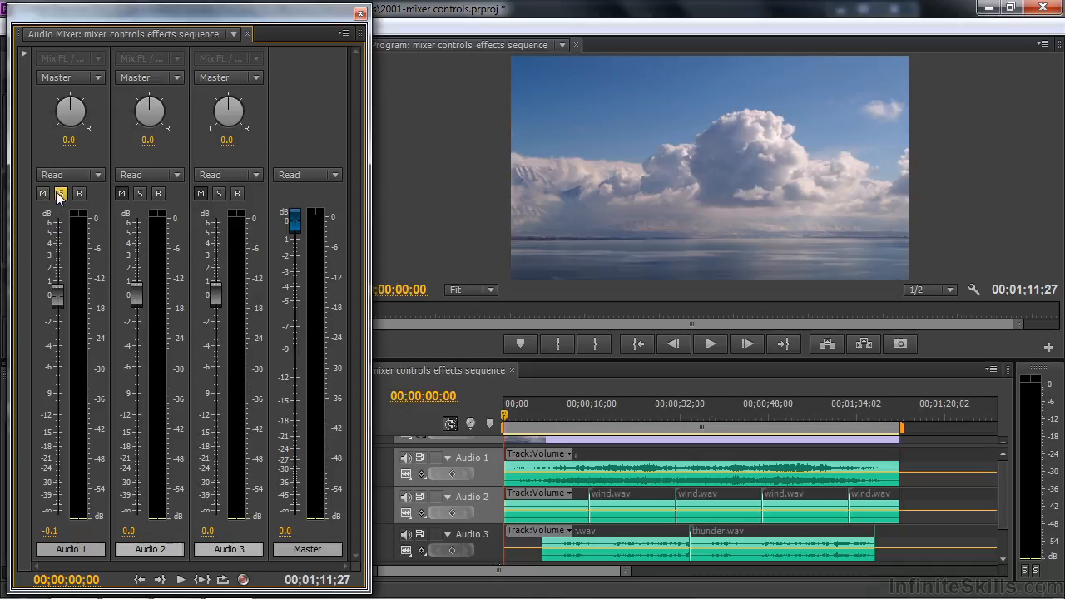
click(140, 193)
click(140, 193)
click(62, 193)
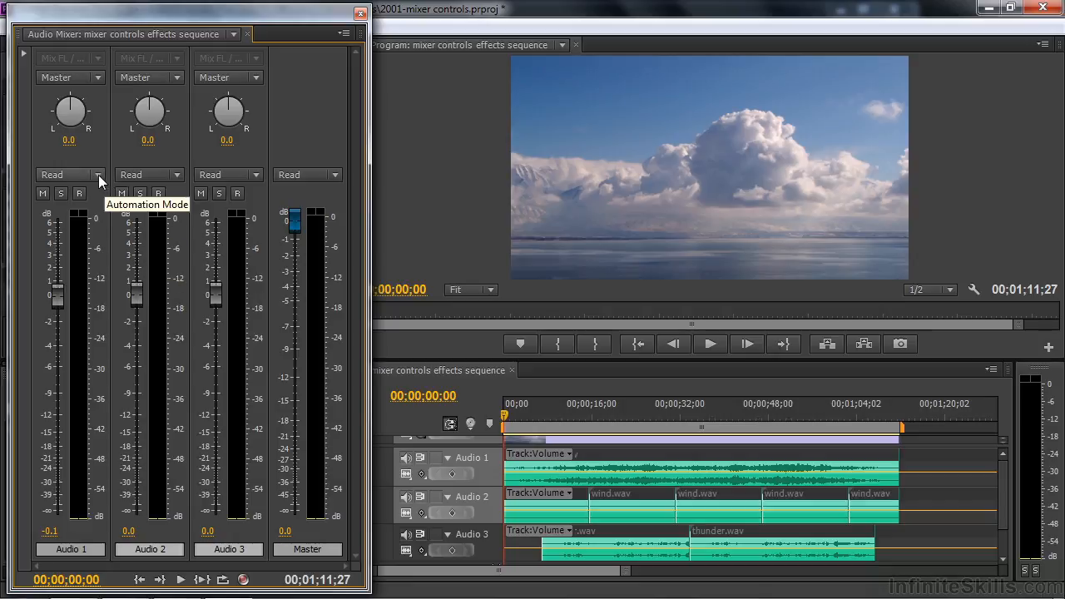
Inspect Audio 1's automation modes and output assignment, and briefly reveal the mixer's effects and sends area
click(98, 175)
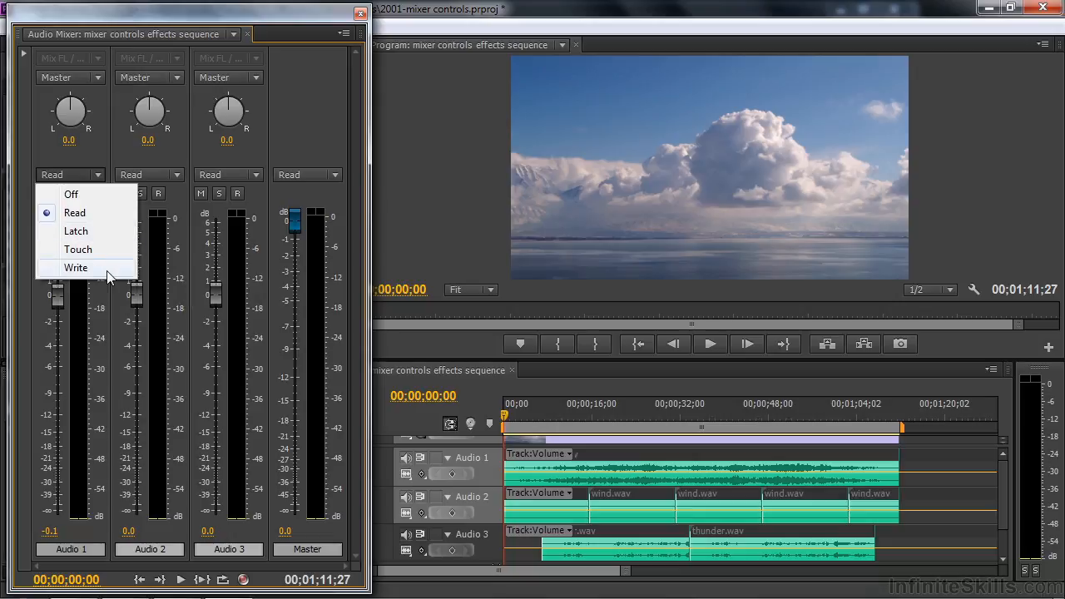
click(86, 149)
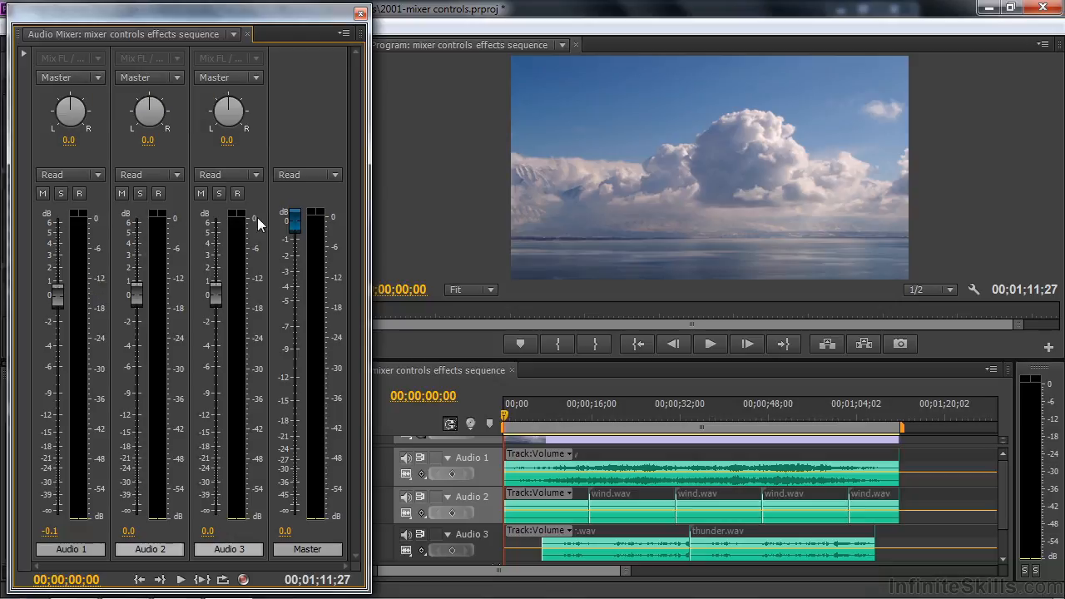
click(94, 79)
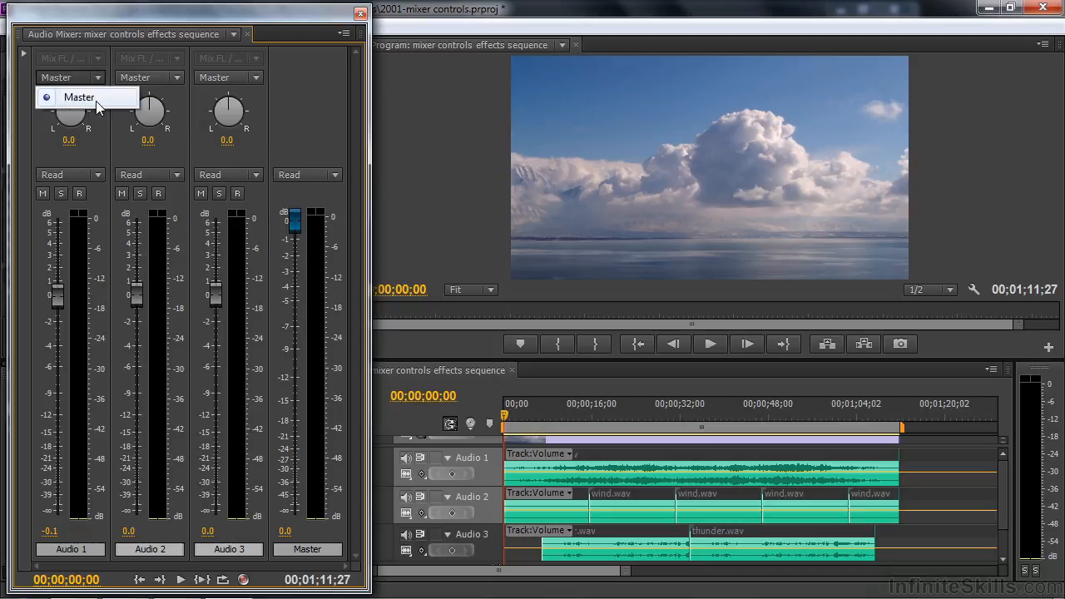
click(95, 146)
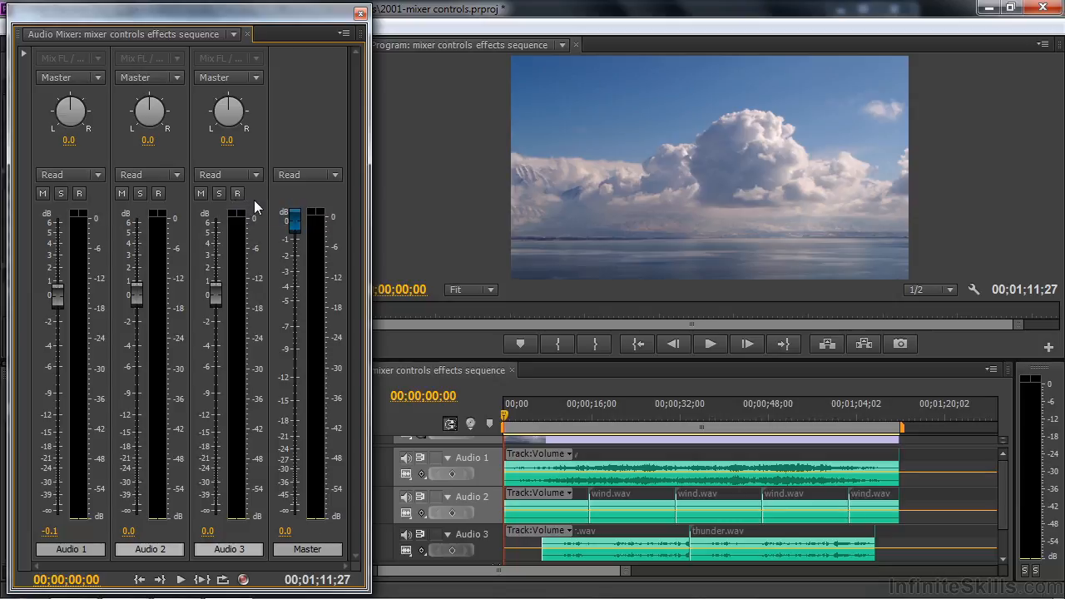
click(23, 53)
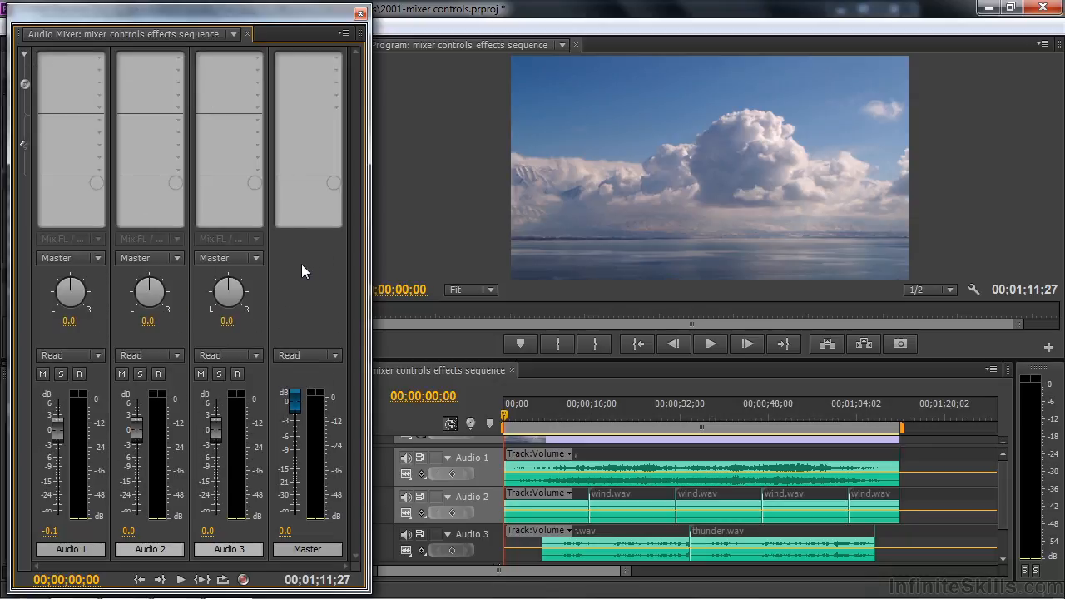
click(24, 54)
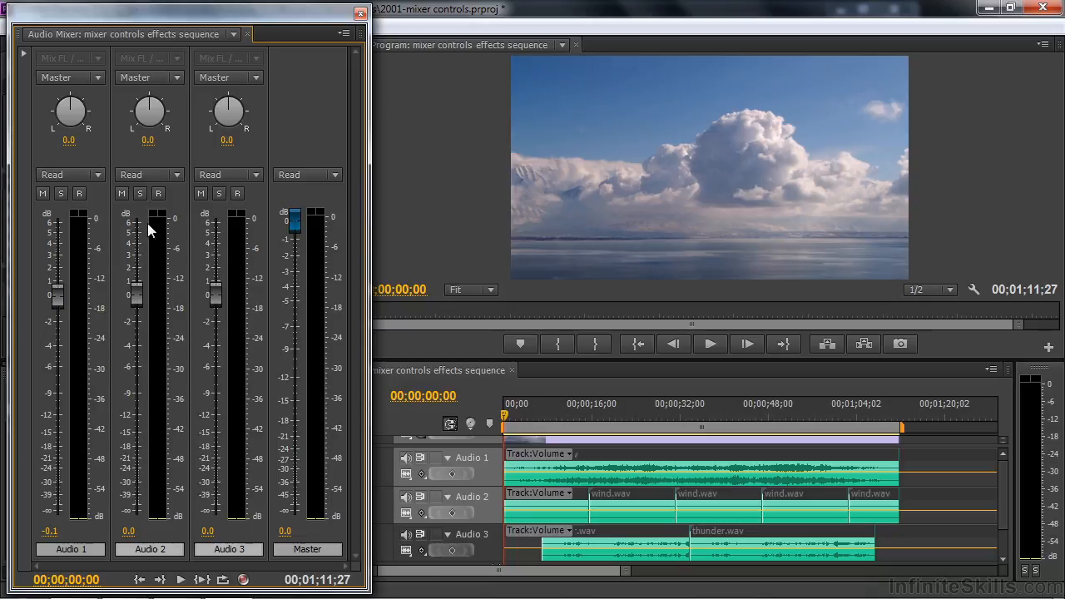
Solo Audio 1 in the mixer so that Audio 2 and Audio 3 are silenced
click(200, 193)
click(122, 193)
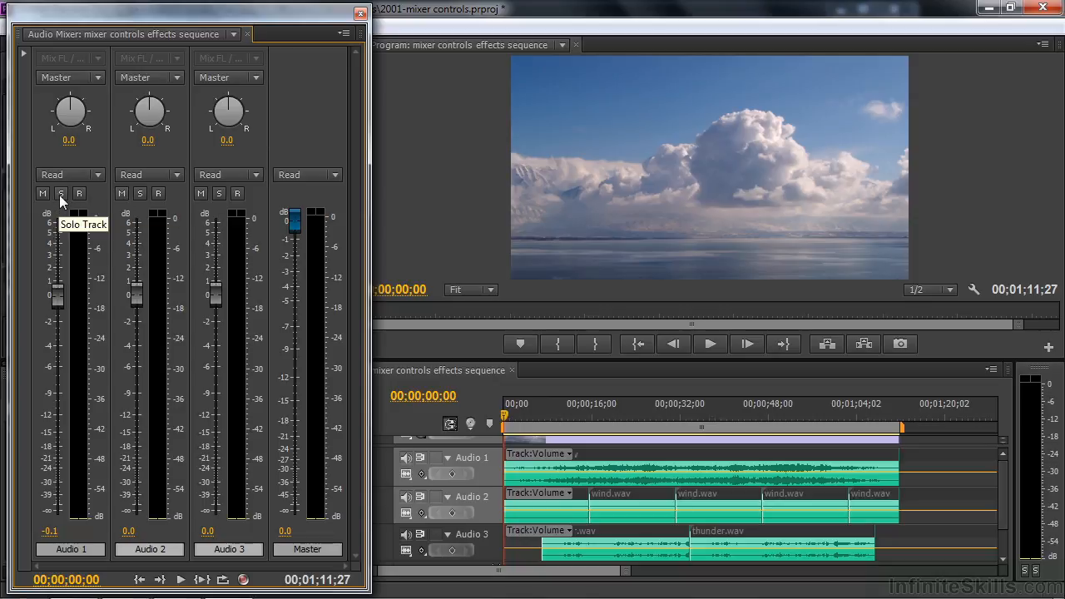
click(60, 193)
click(121, 193)
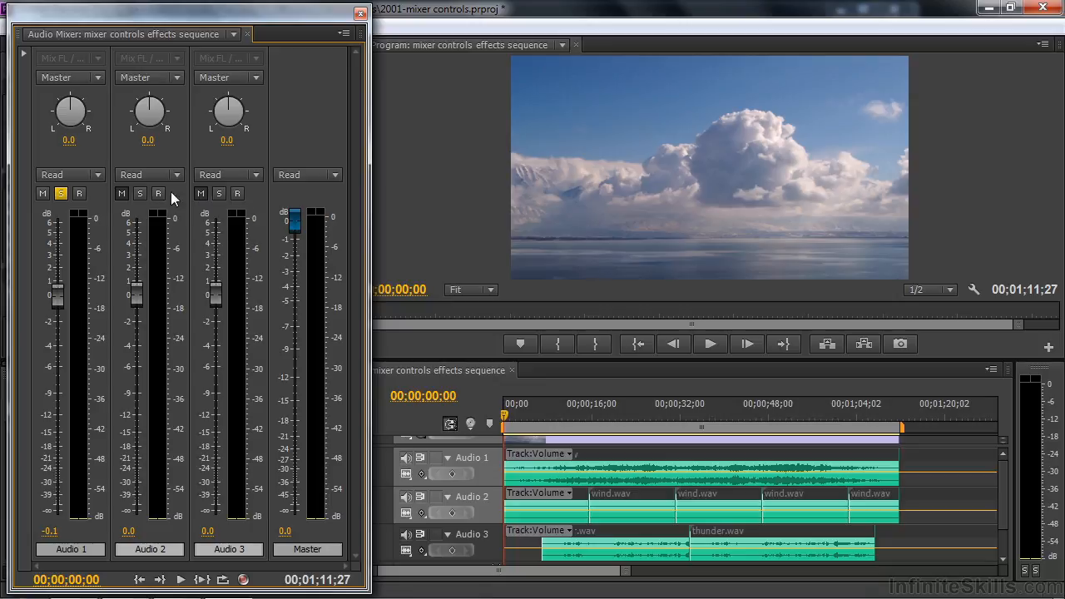
click(203, 194)
Play the sequence while lowering the Audio 1 volume fader to -0.7 dB, then stop playback
key(space)
mouse_move(55, 293)
mouse_down()
mouse_move(58, 255)
mouse_move(57, 449)
mouse_move(66, 319)
mouse_move(77, 440)
mouse_move(57, 425)
mouse_move(49, 304)
mouse_up()
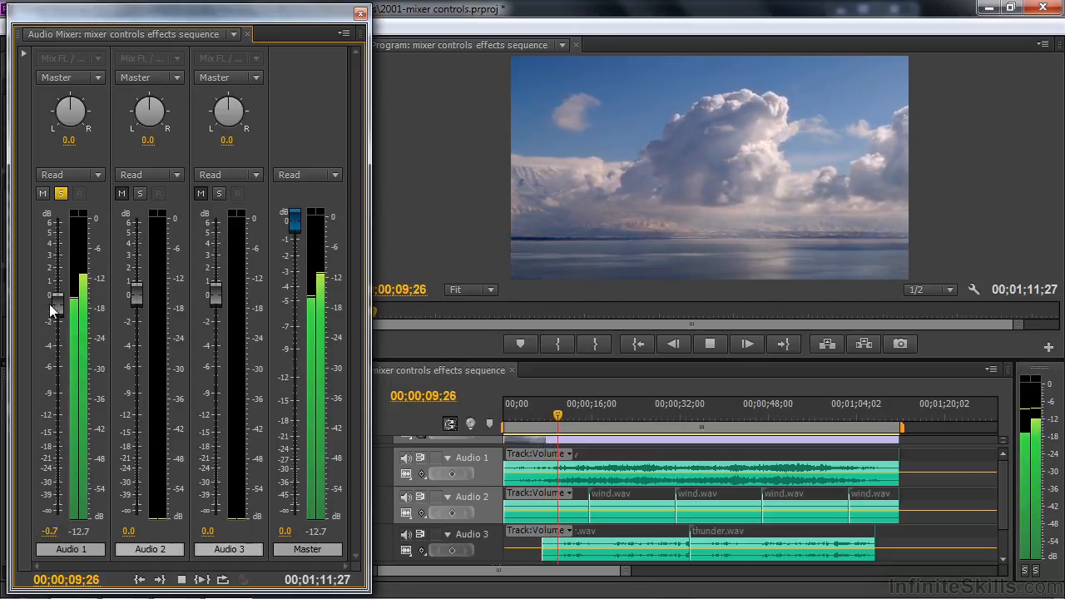
key(space)
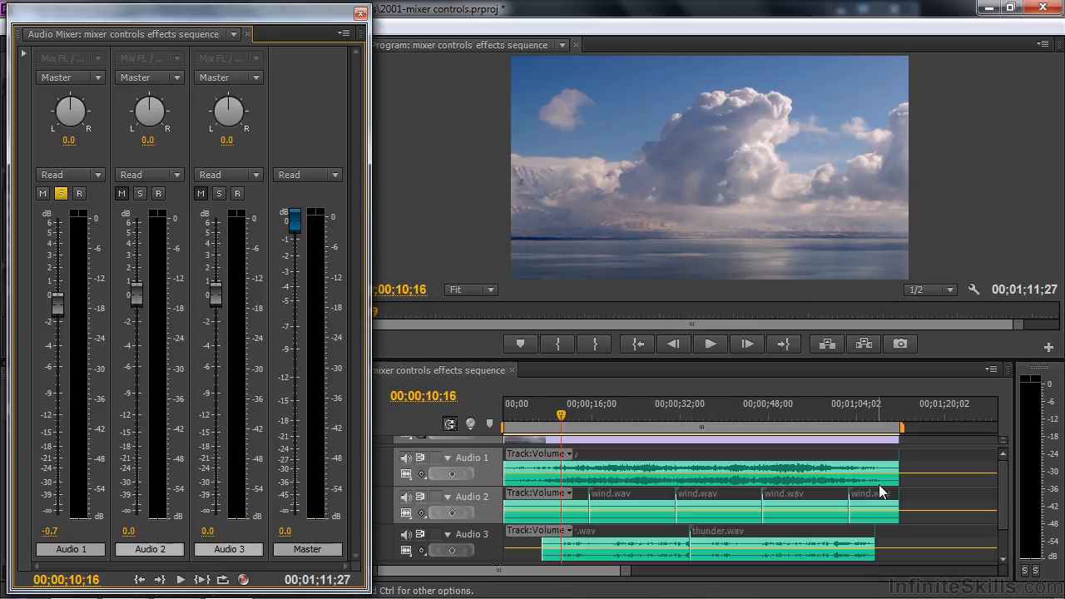
Set Audio 1's automation mode to Write and turn off Switch to Touch after Write
click(96, 175)
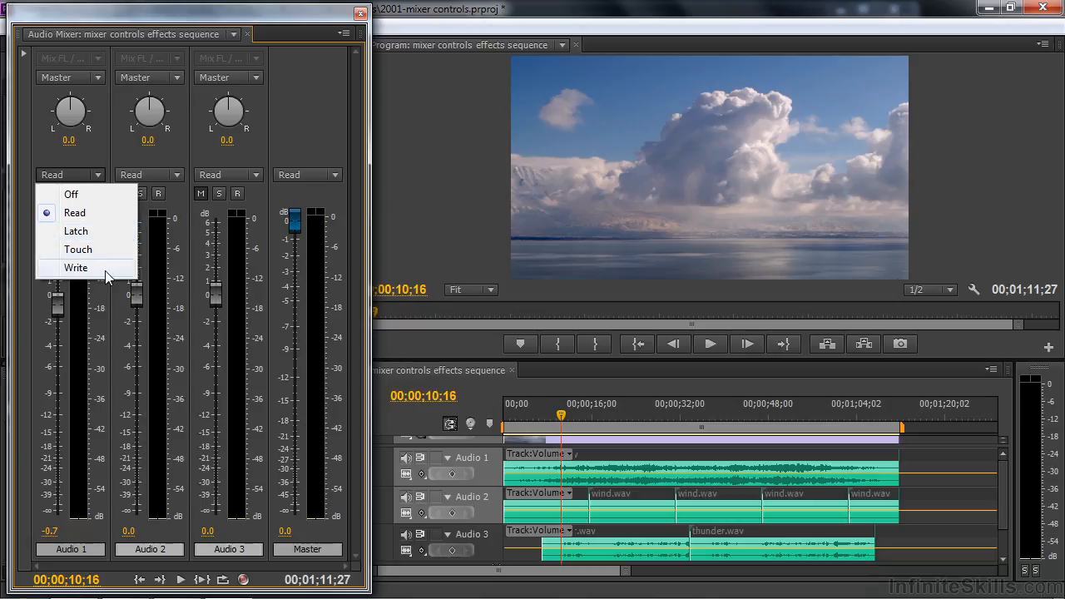
click(75, 267)
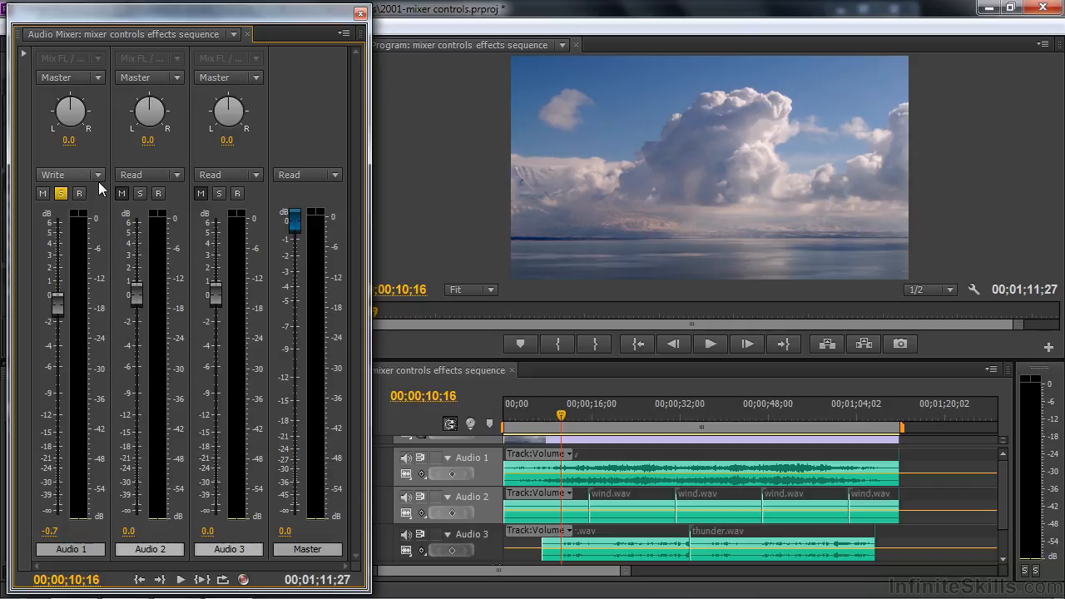
click(348, 35)
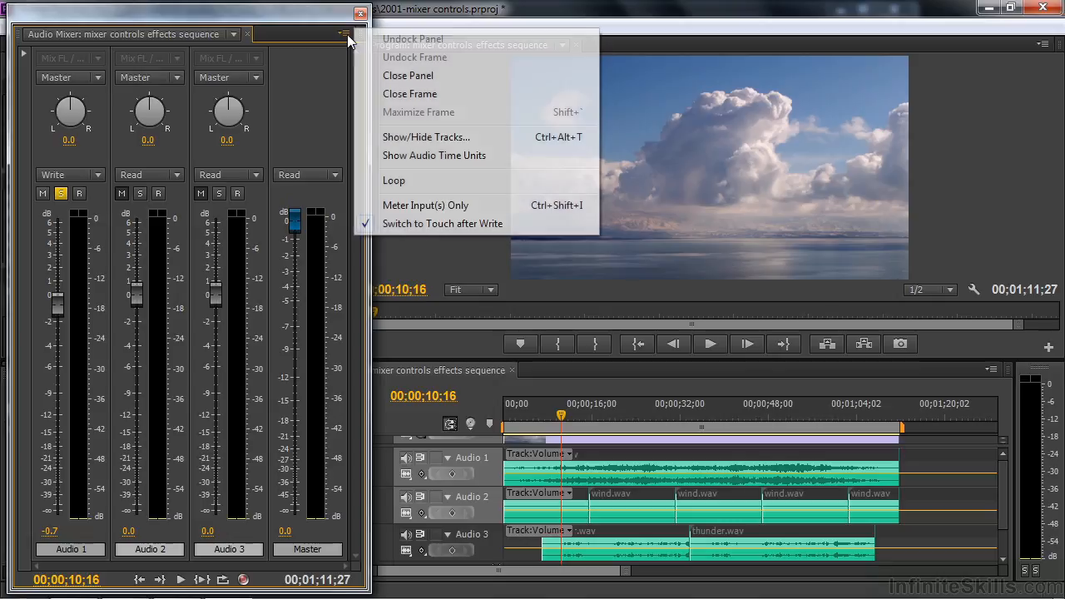
click(387, 224)
Record a fade-in on Audio 1 from the sequence start, raising the fader from -71.4 dB to 1.4 dB during playback
drag(62, 301, 37, 512)
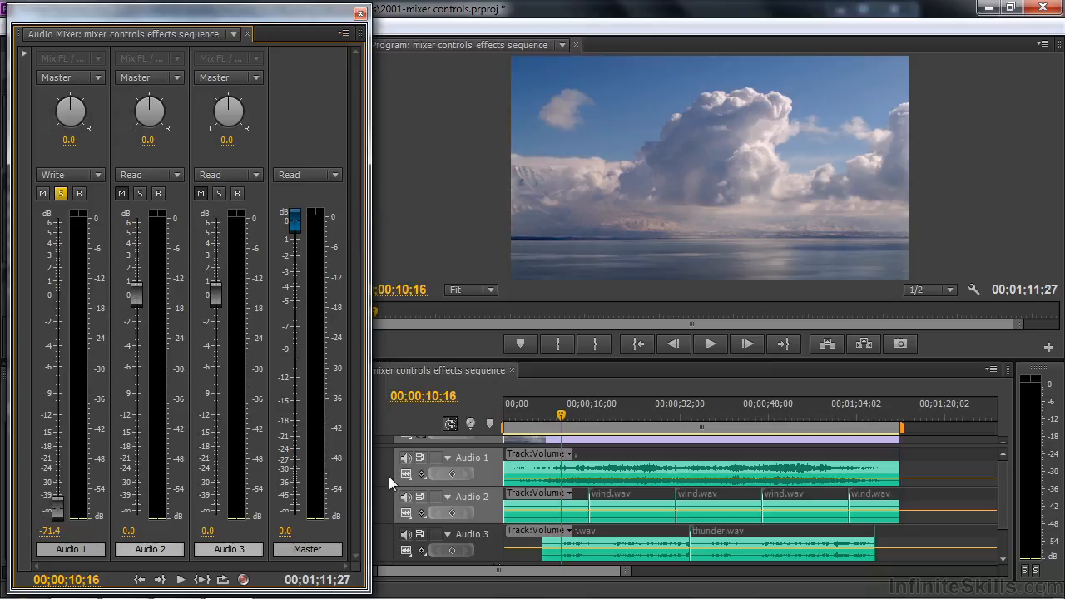
drag(559, 418, 500, 426)
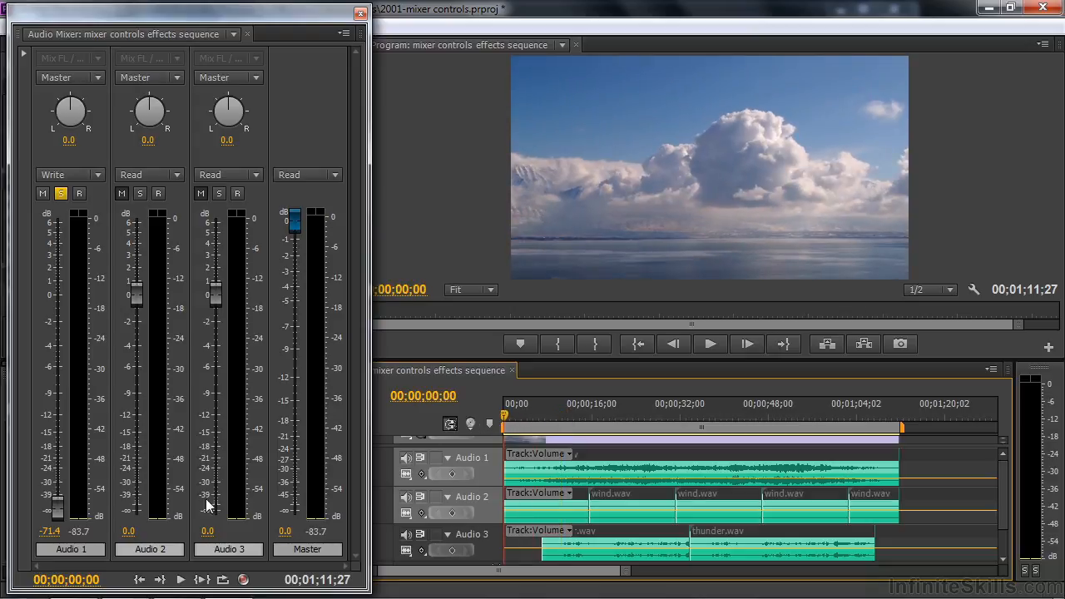
key(space)
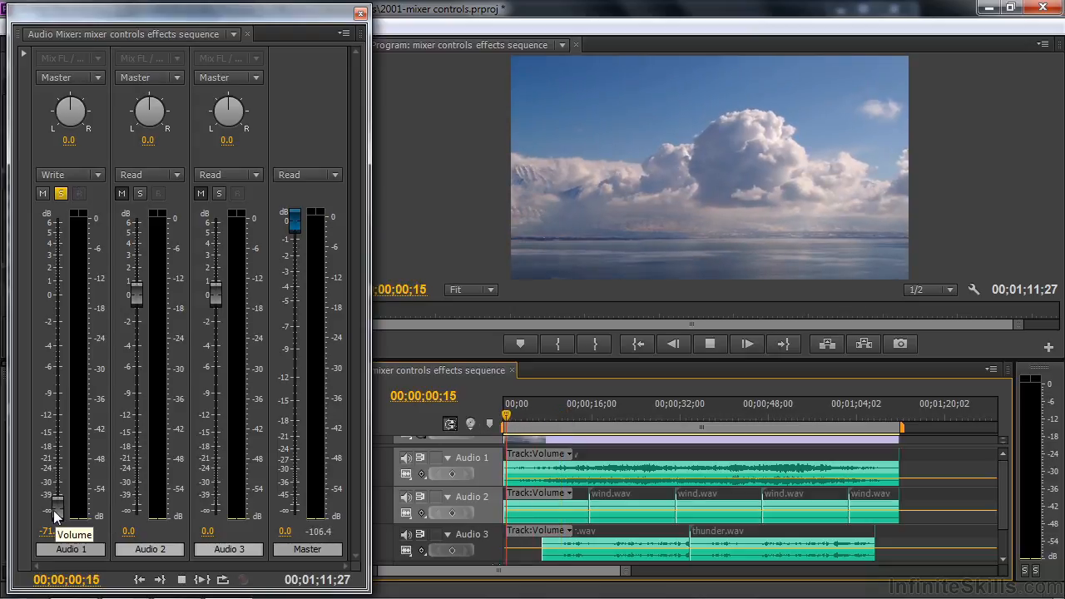
mouse_move(57, 510)
mouse_down()
mouse_move(57, 333)
mouse_move(67, 307)
mouse_move(56, 269)
mouse_up()
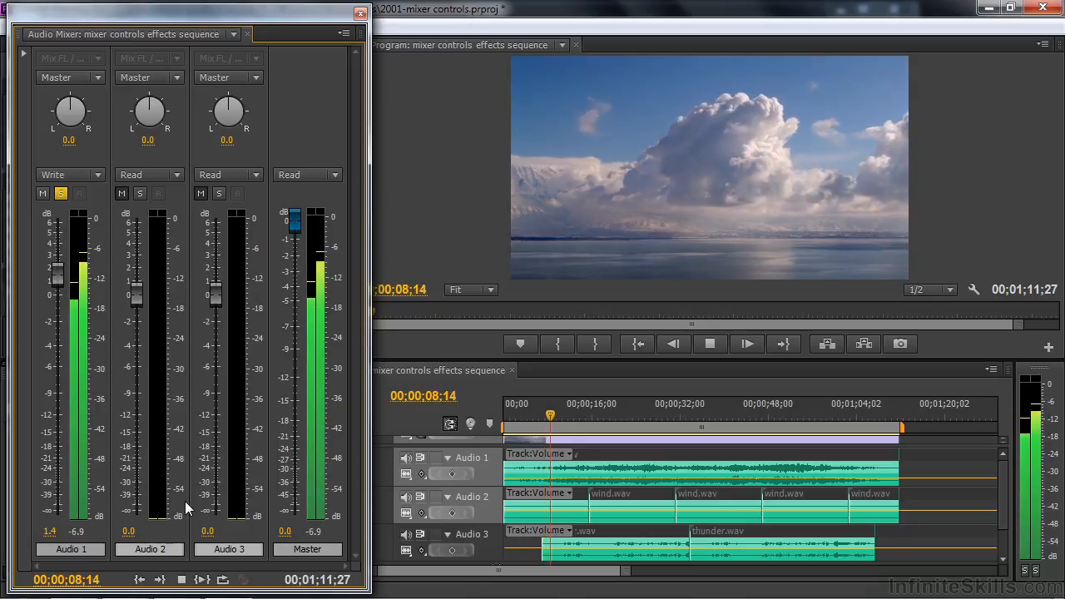
key(space)
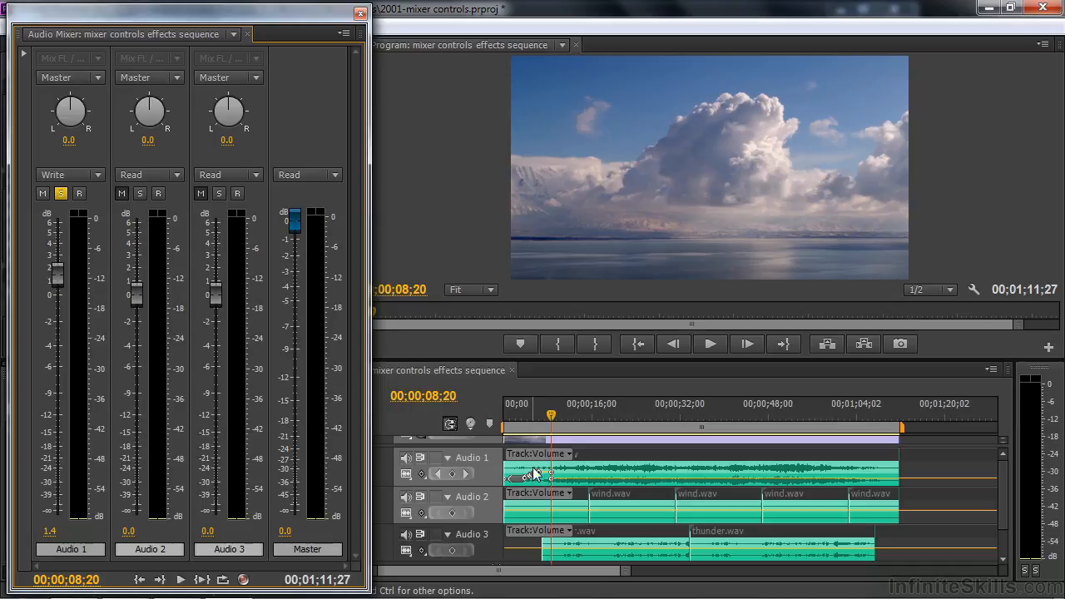
Use the Pen tool to remove the stray low volume keyframe after the Audio 1 fade-in and make the track slightly taller
key(equal)
key(equal)
key(equal)
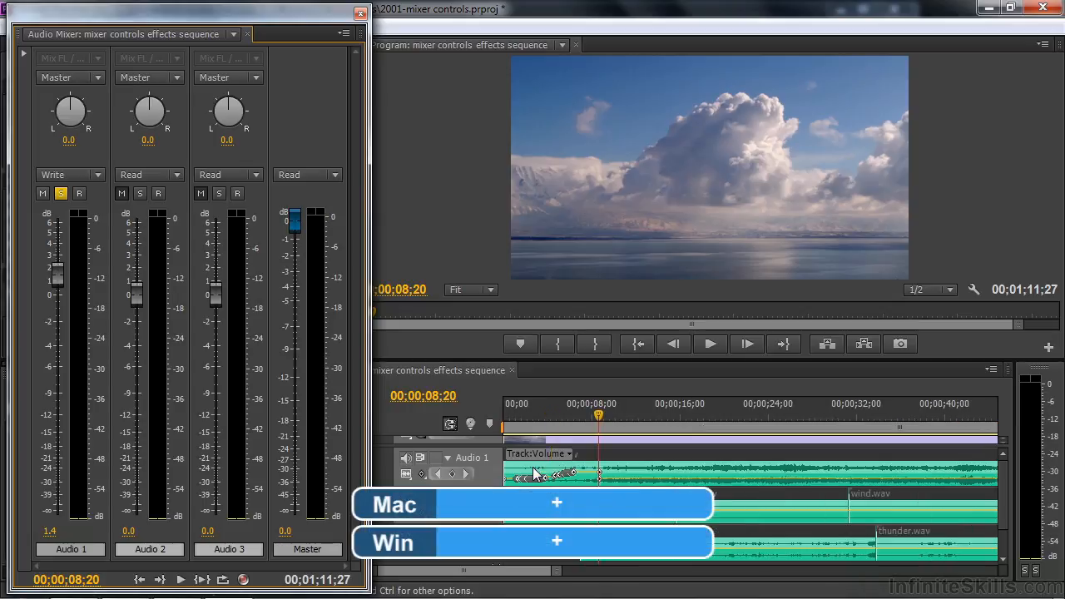
drag(697, 419, 711, 422)
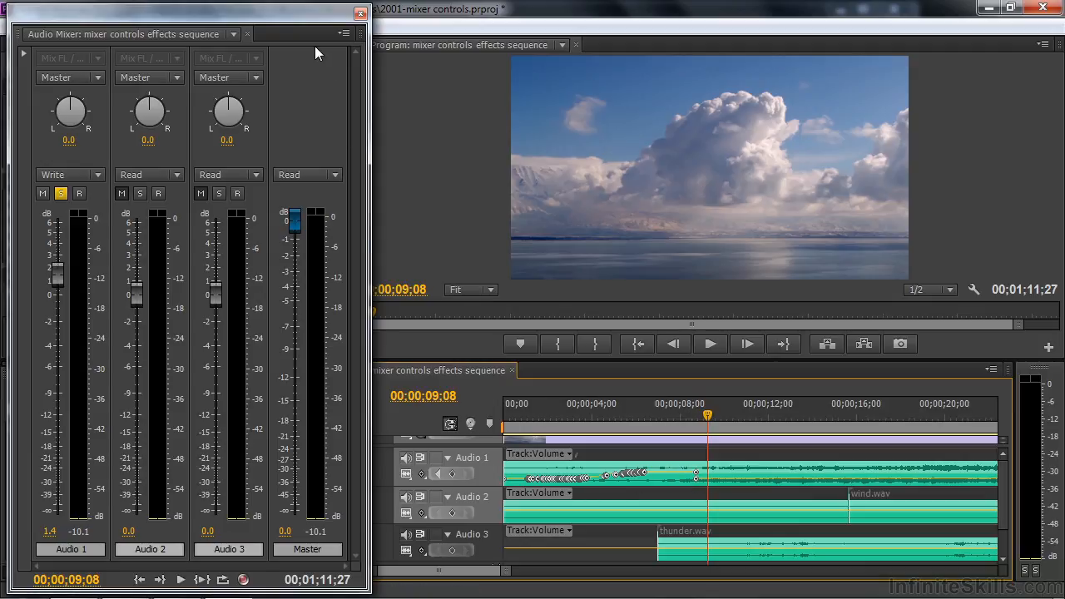
drag(313, 21, 235, 20)
click(345, 520)
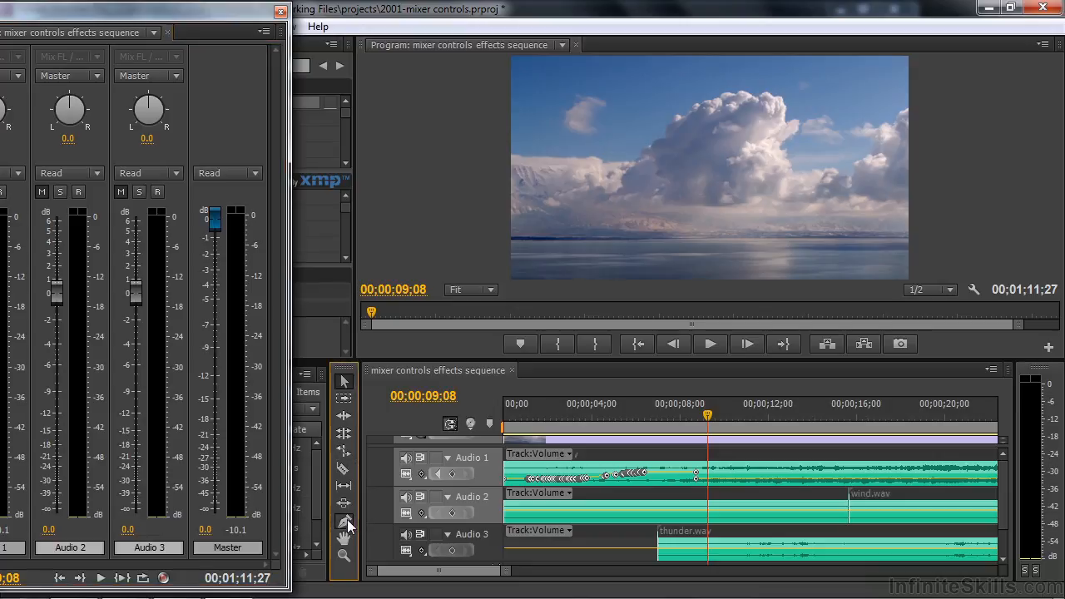
click(695, 479)
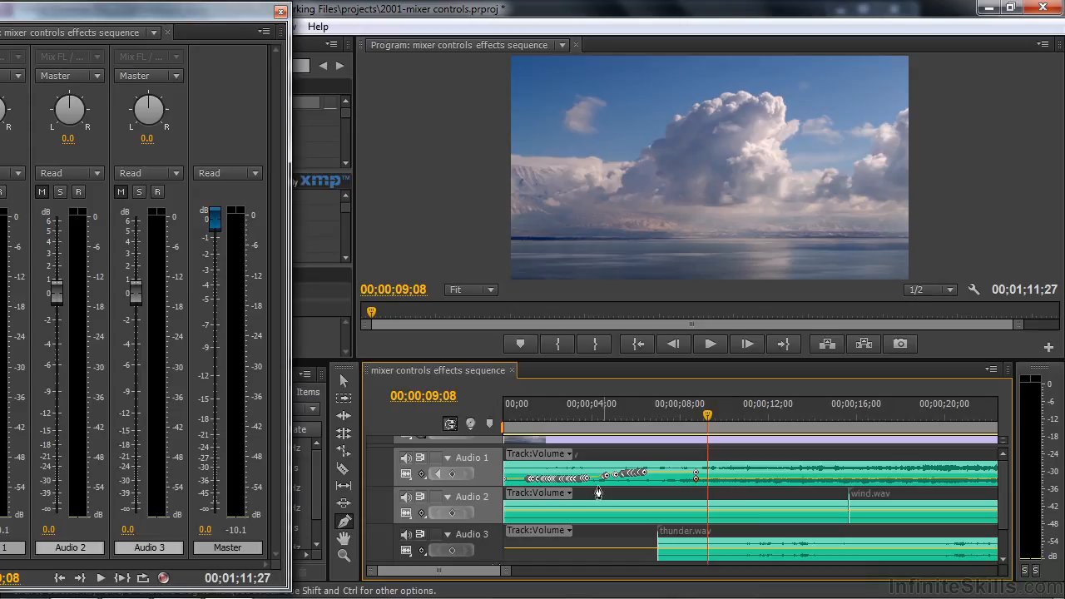
drag(494, 486, 494, 491)
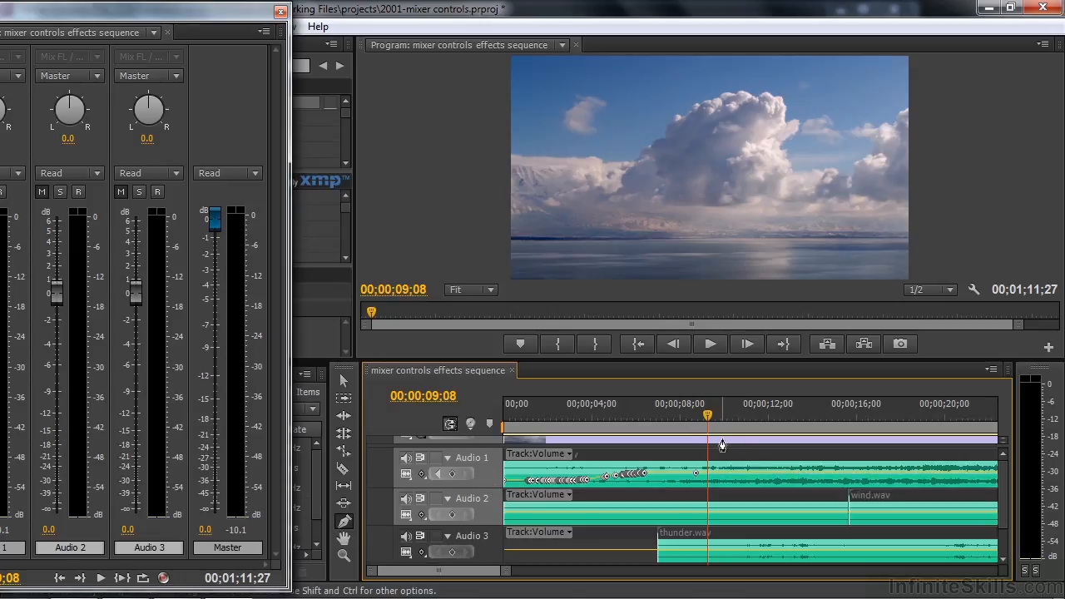
Set Audio 1's automation mode to Read and play the recorded fade-in from the sequence start
drag(191, 12, 249, 14)
click(76, 177)
click(58, 211)
drag(707, 417, 494, 472)
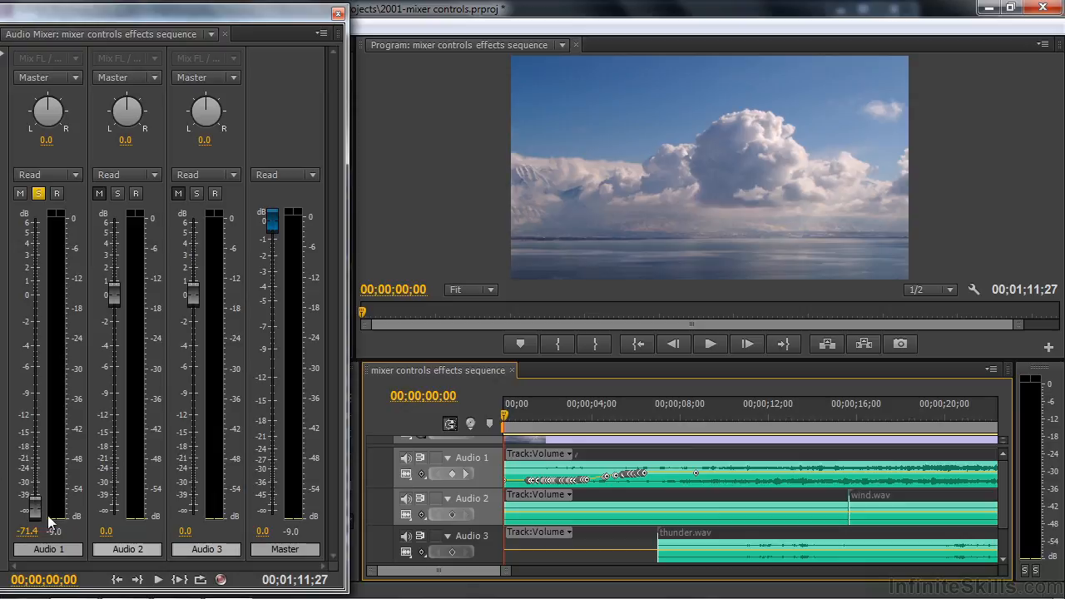
key(space)
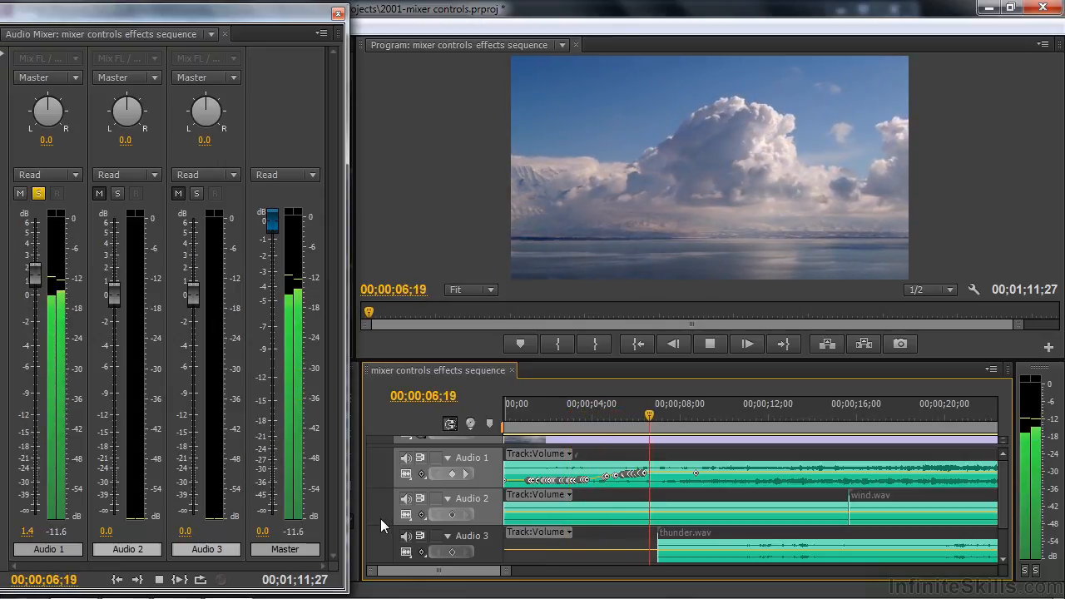
key(space)
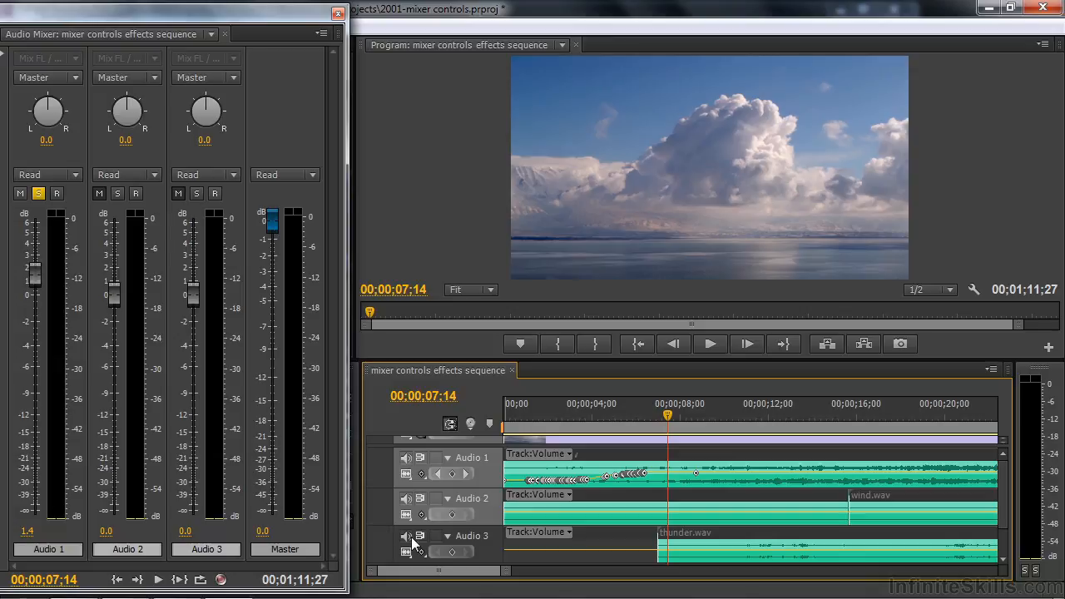
Record a fade-out on Audio 1 in Write mode from 00;00;59;23, lowering the fader to -53.3 dB during playback
drag(414, 573, 434, 563)
key(backslash)
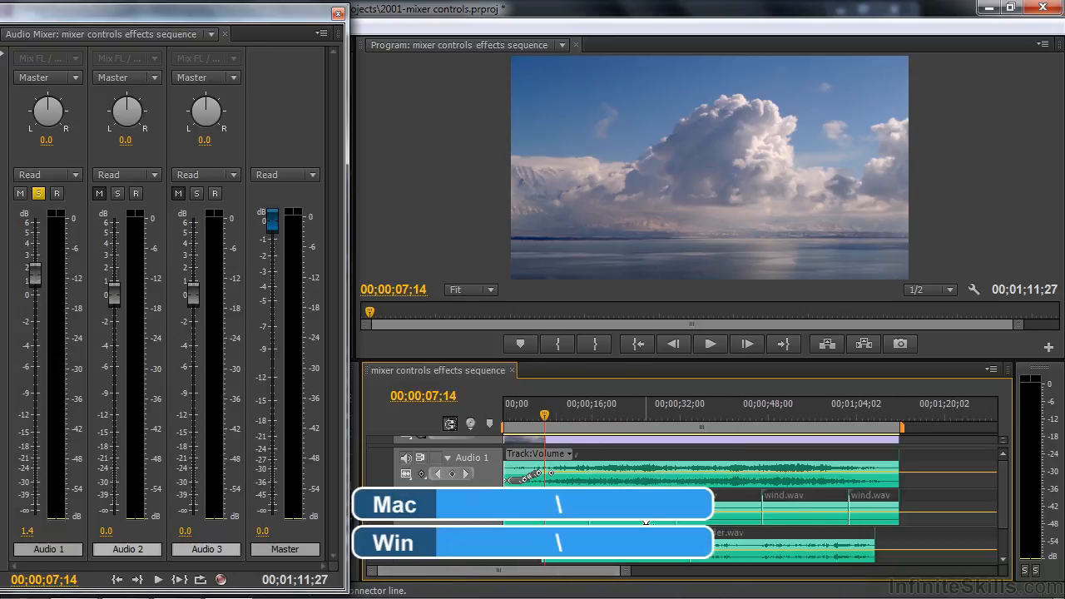
click(834, 409)
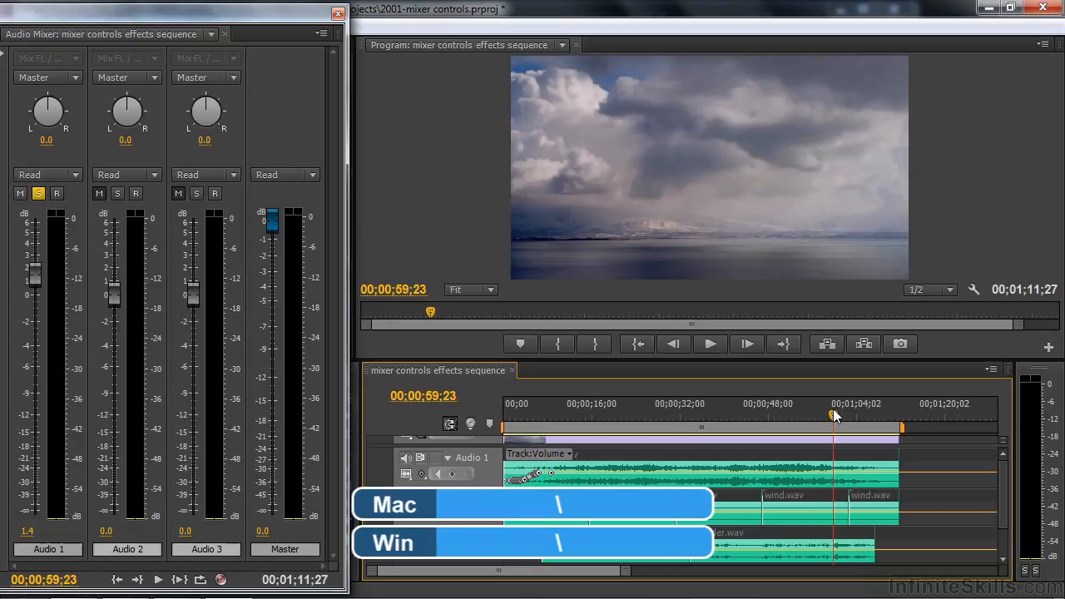
click(82, 176)
click(60, 267)
key(space)
drag(34, 270, 33, 506)
key(space)
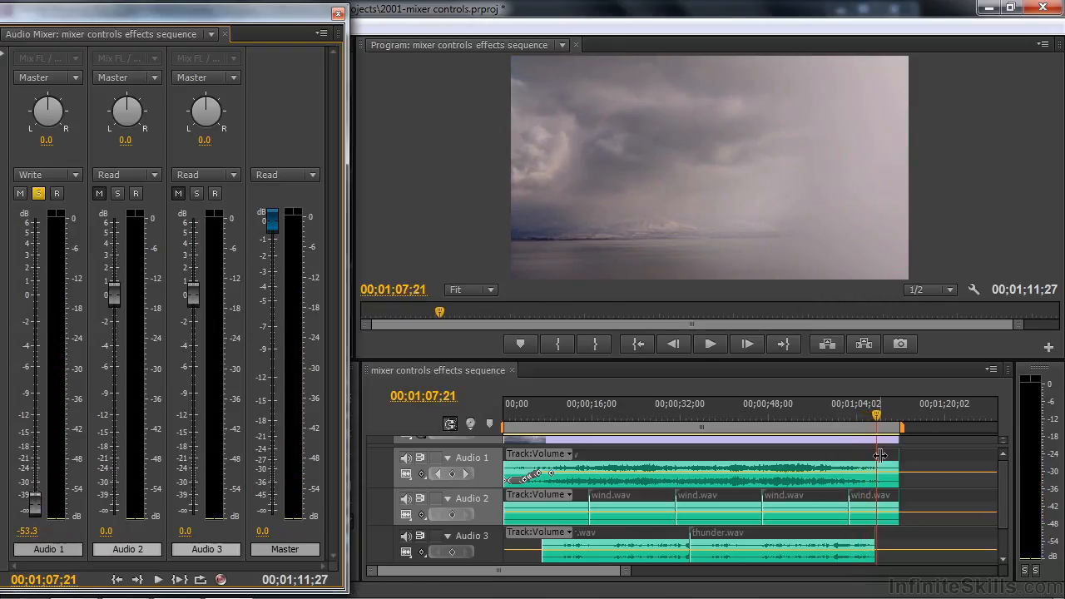
Make the Audio 1 track slightly taller, and play its recorded fade-out from 00;00;59;05 in Read mode
drag(880, 416, 830, 414)
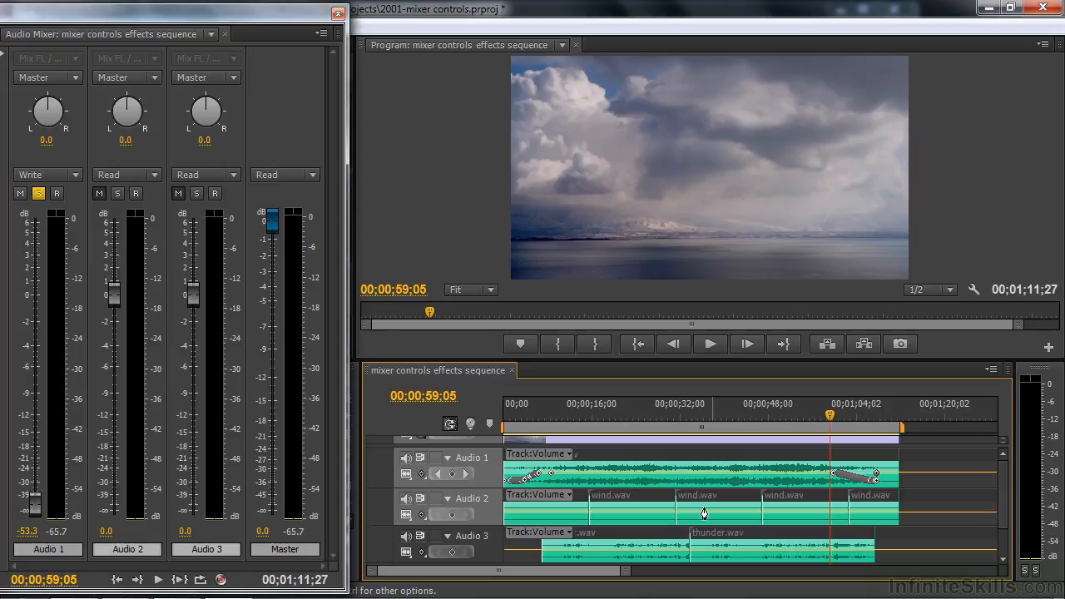
drag(487, 486, 487, 487)
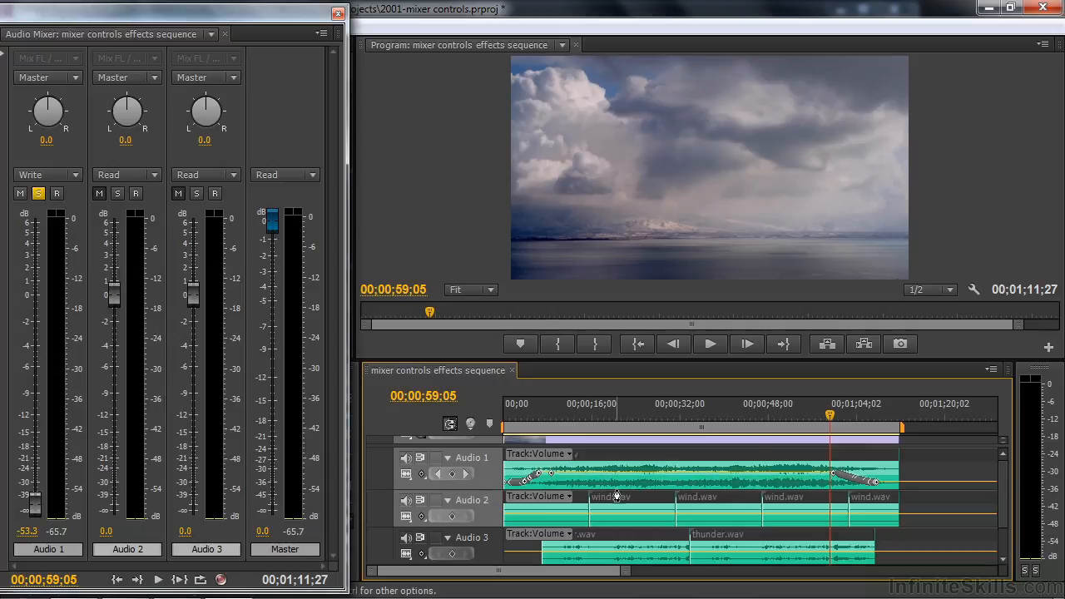
click(74, 175)
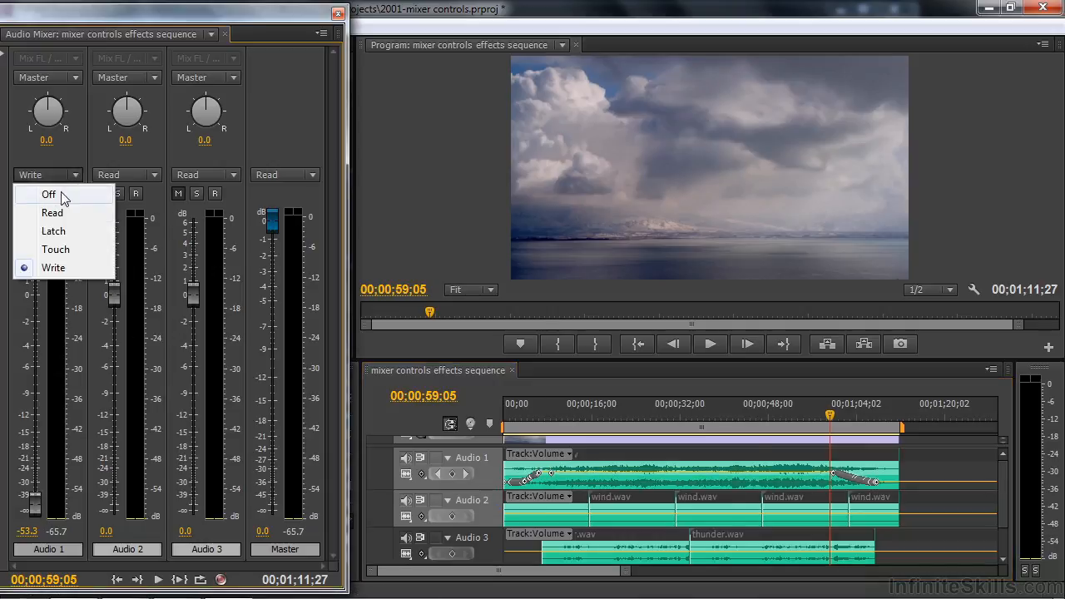
click(53, 213)
key(space)
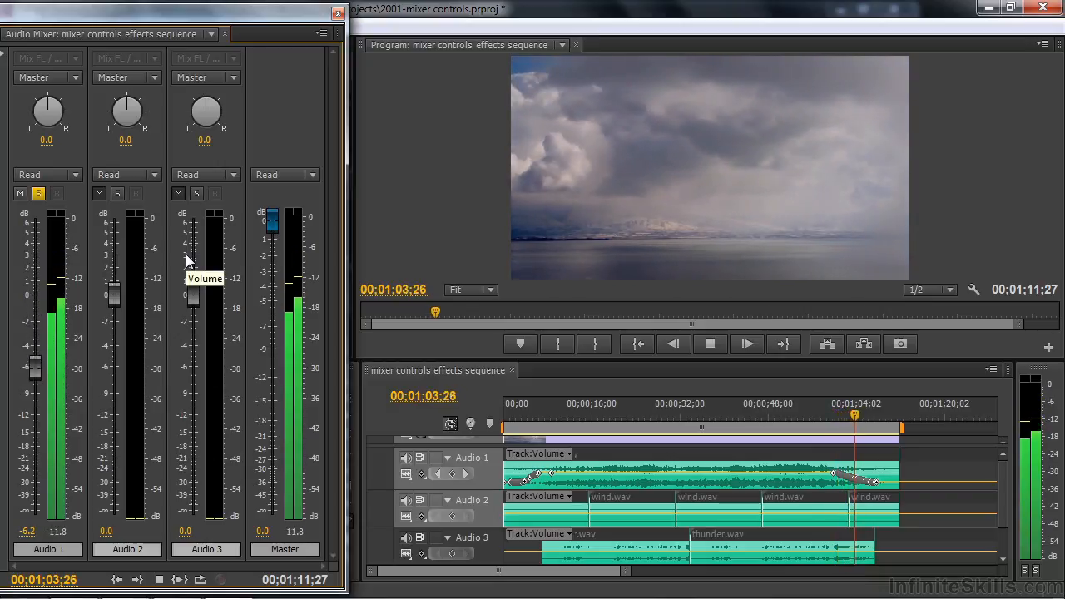
key(space)
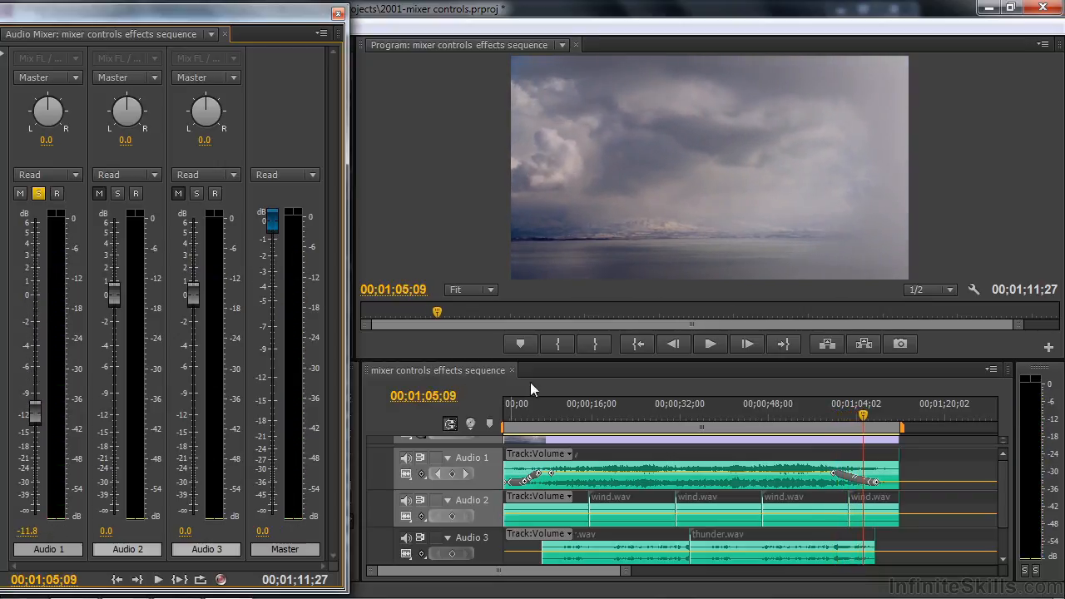
click(847, 492)
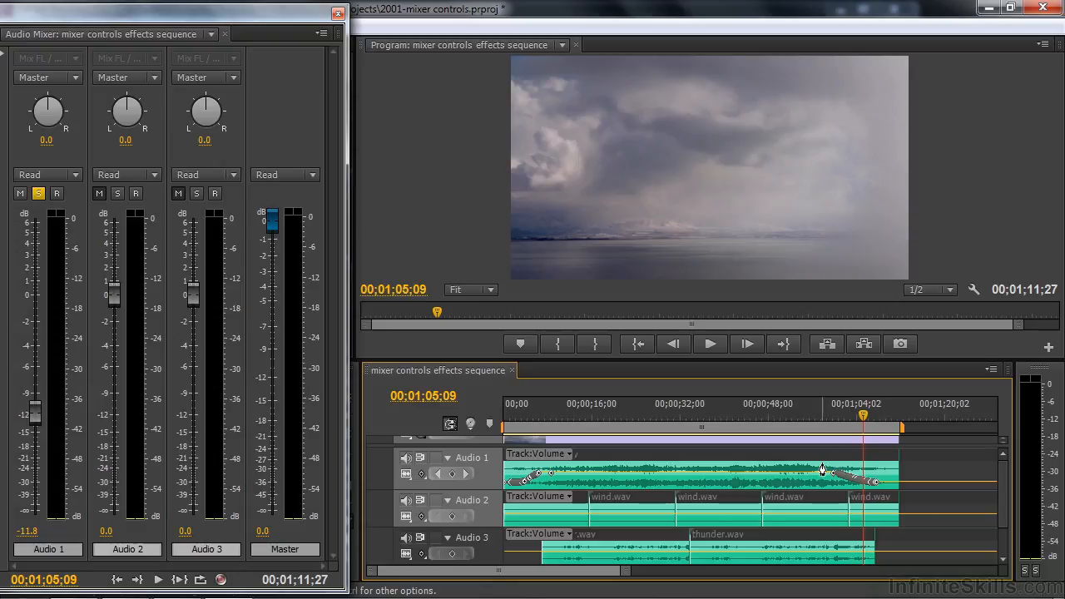
Select Audio 1's fade-out volume keyframes, and shift the last fade-in keyframe slightly earlier to meet the end of the ramp
drag(834, 471, 889, 489)
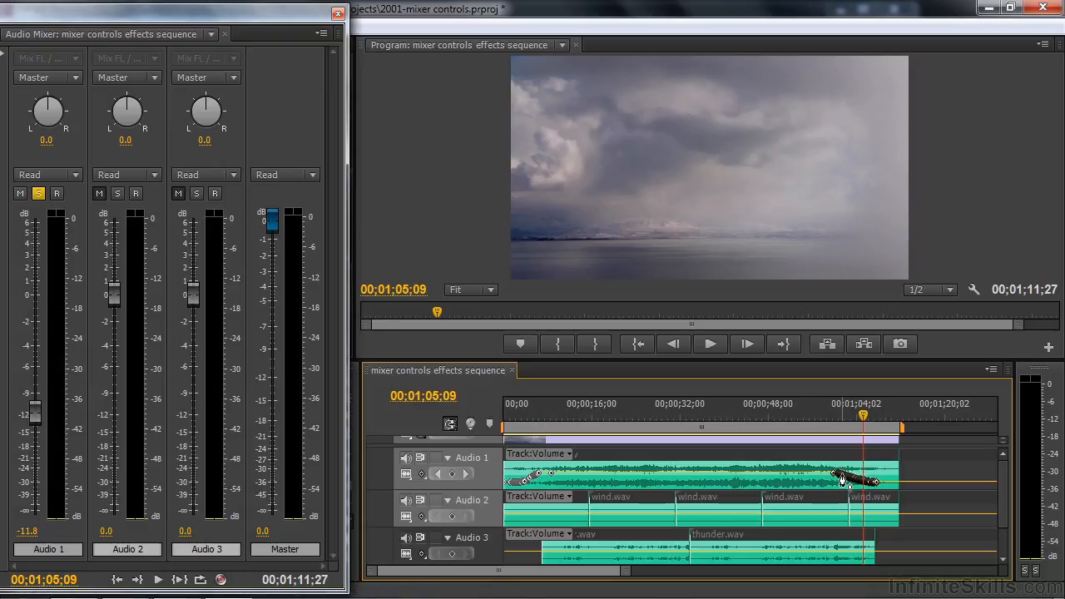
click(551, 476)
mouse_move(551, 476)
mouse_down()
mouse_move(564, 474)
mouse_move(546, 470)
mouse_up()
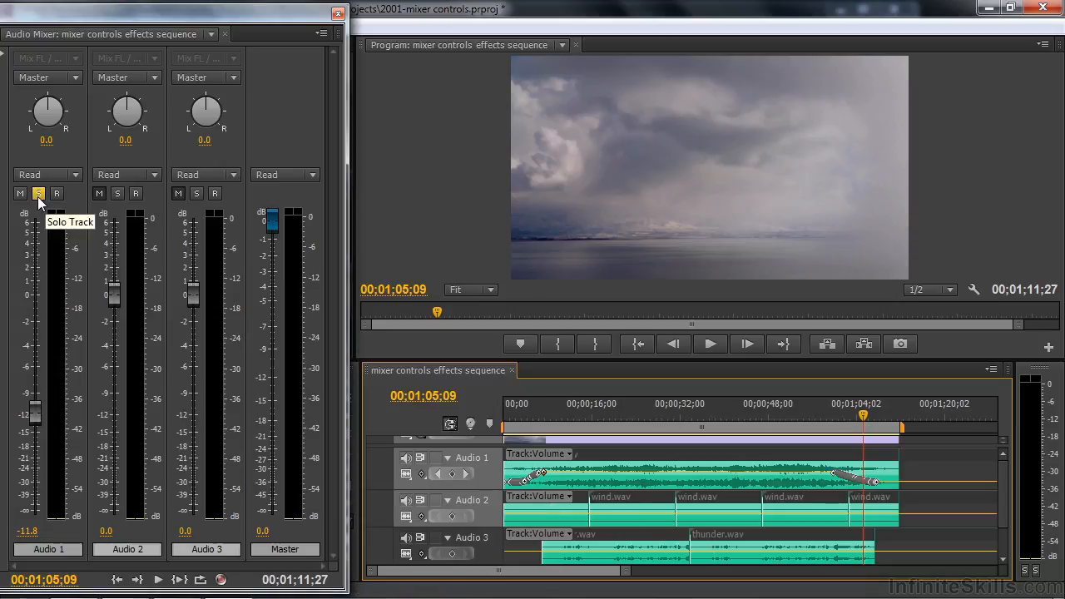
Solo Audio 2 along with Audio 1, and lower Audio 2's fader to -61.5 dB at the sequence start
click(118, 194)
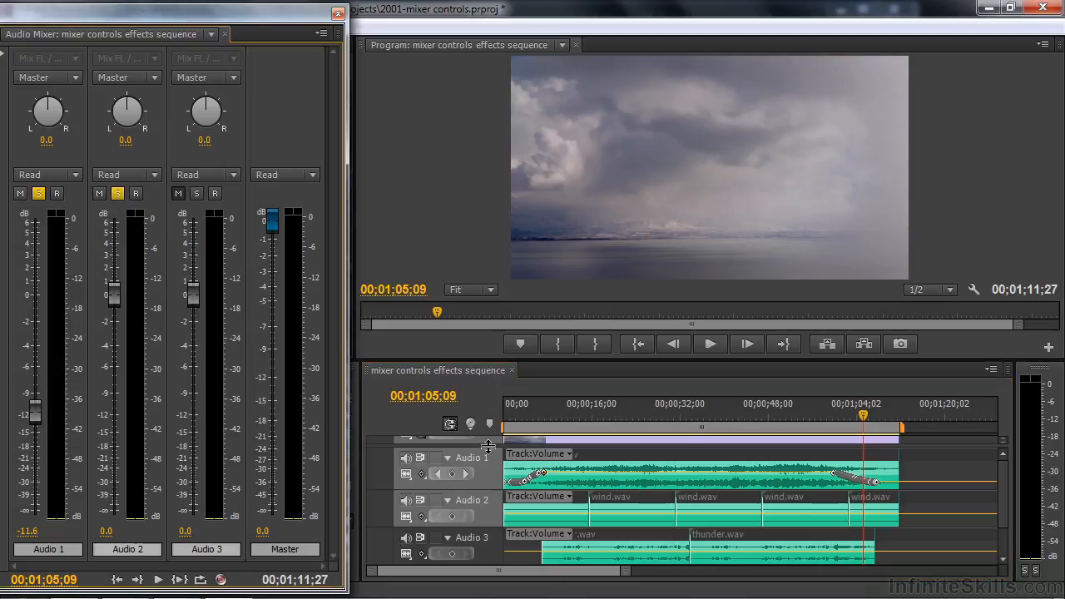
drag(867, 415, 504, 449)
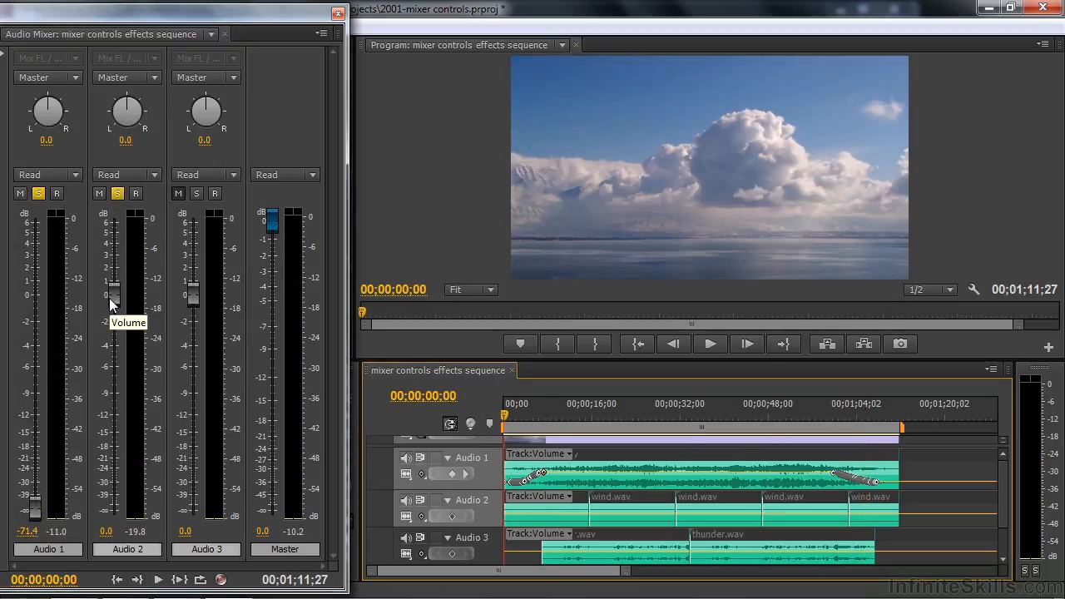
drag(111, 296, 113, 484)
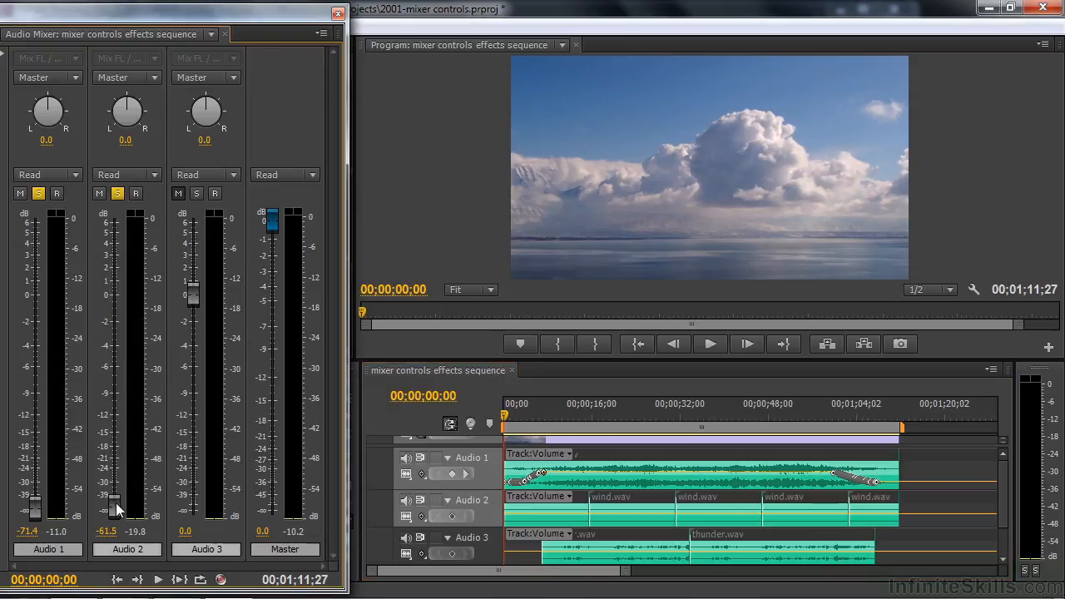
Record a fade-in on Audio 2 in Write mode, raising its fader to 2.7 dB during playback up to 00;00;09;01
click(155, 174)
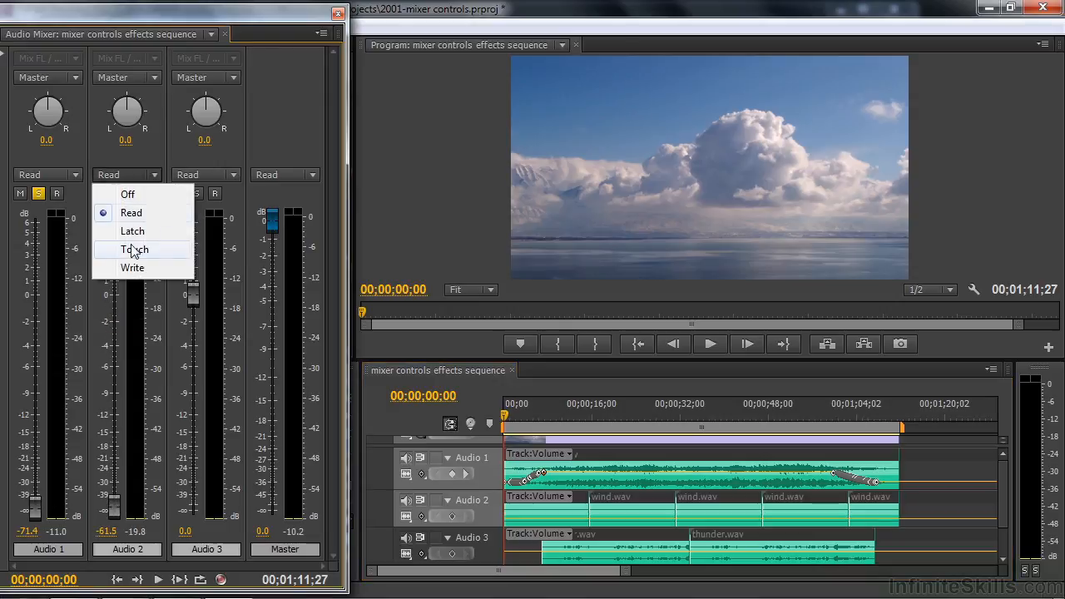
click(132, 267)
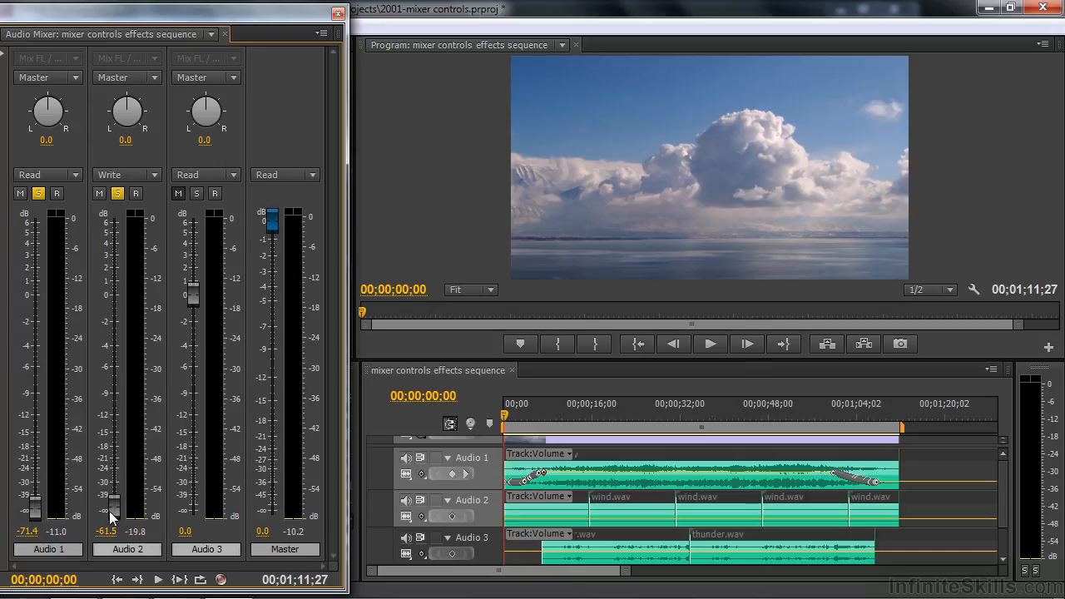
key(space)
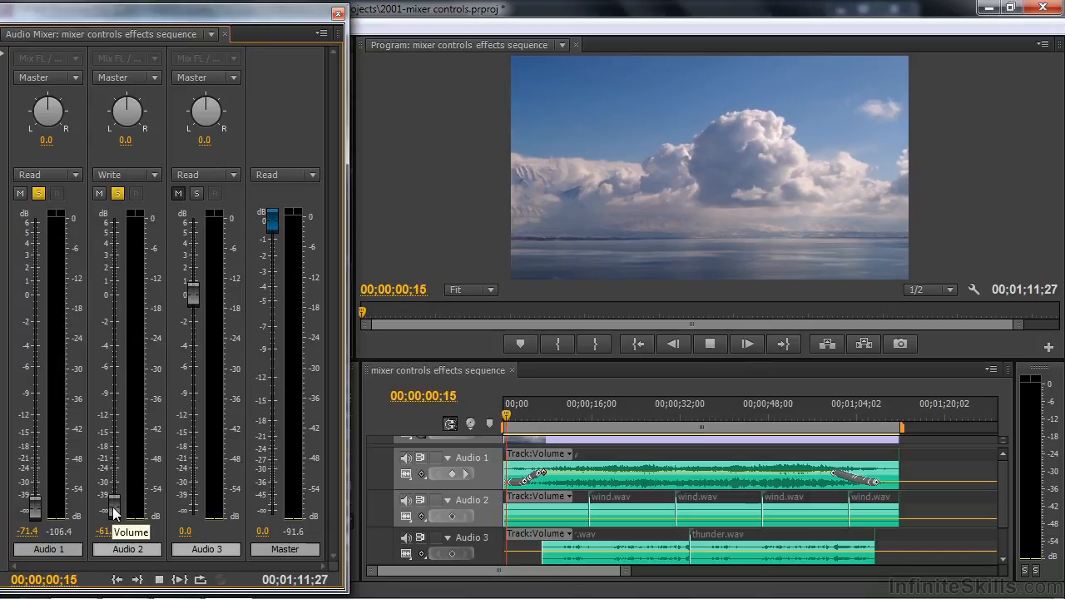
mouse_move(112, 507)
mouse_down()
mouse_move(112, 391)
mouse_move(137, 326)
mouse_move(134, 255)
mouse_up()
key(space)
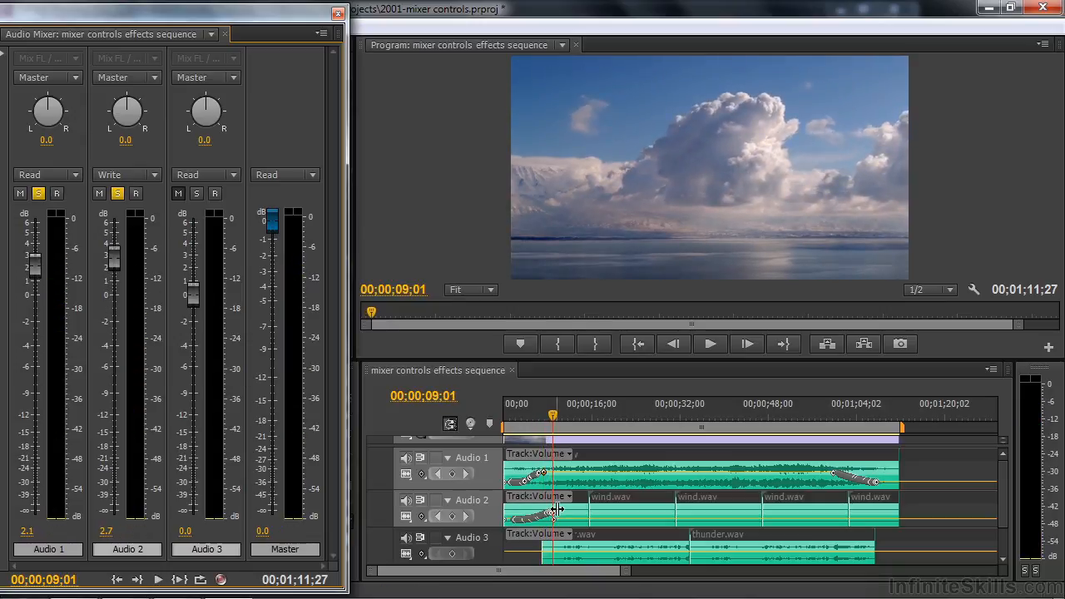
Turn off solo on Audio 1 and Audio 2, and switch Audio 2's automation to Read with the playhead at 00;00;09;20
drag(554, 416, 562, 418)
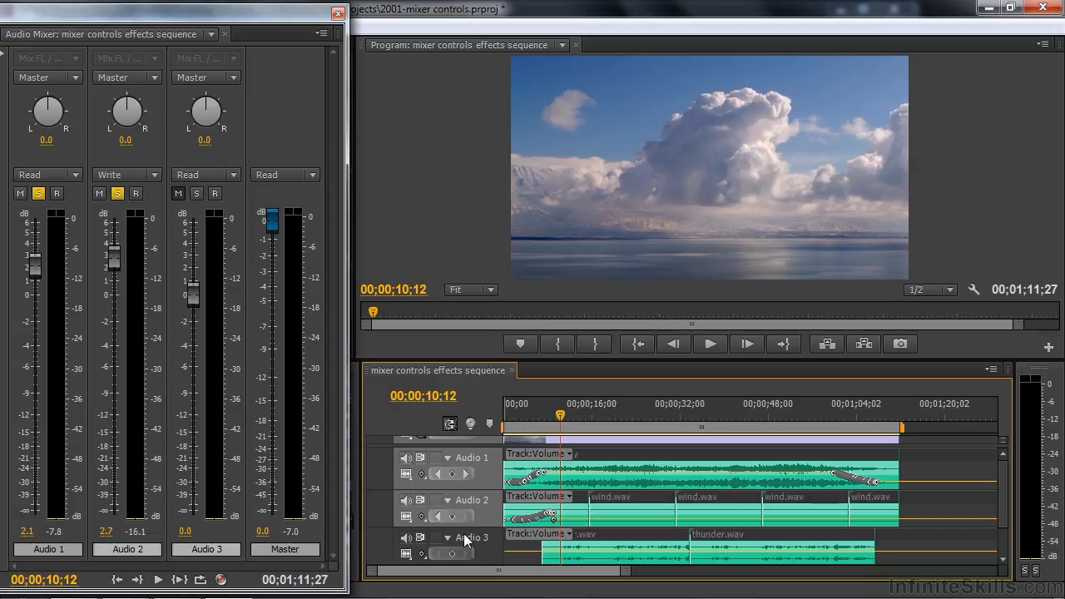
click(39, 194)
click(118, 194)
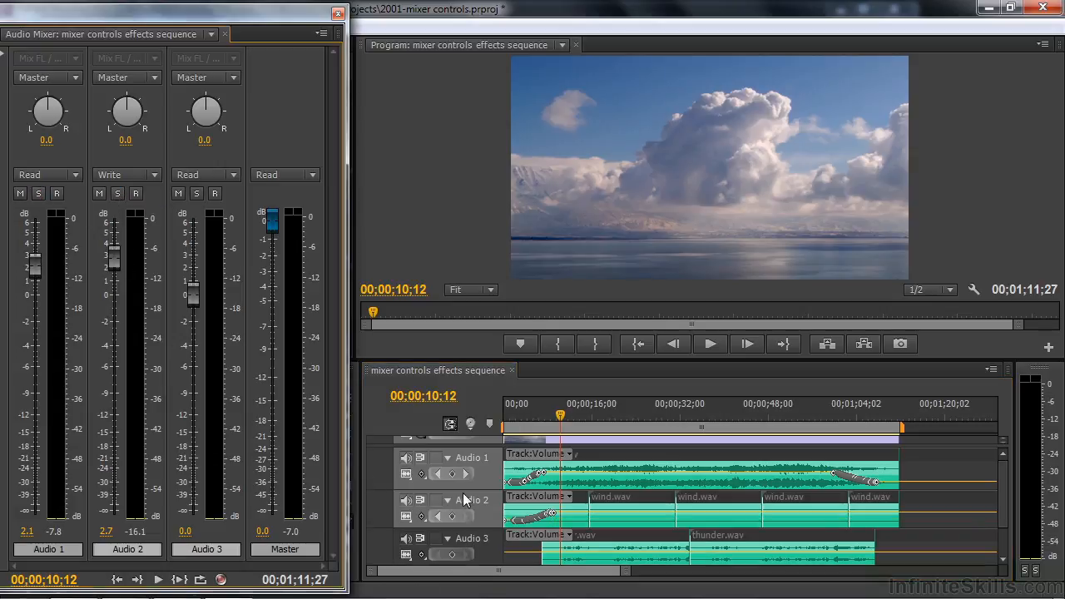
click(557, 413)
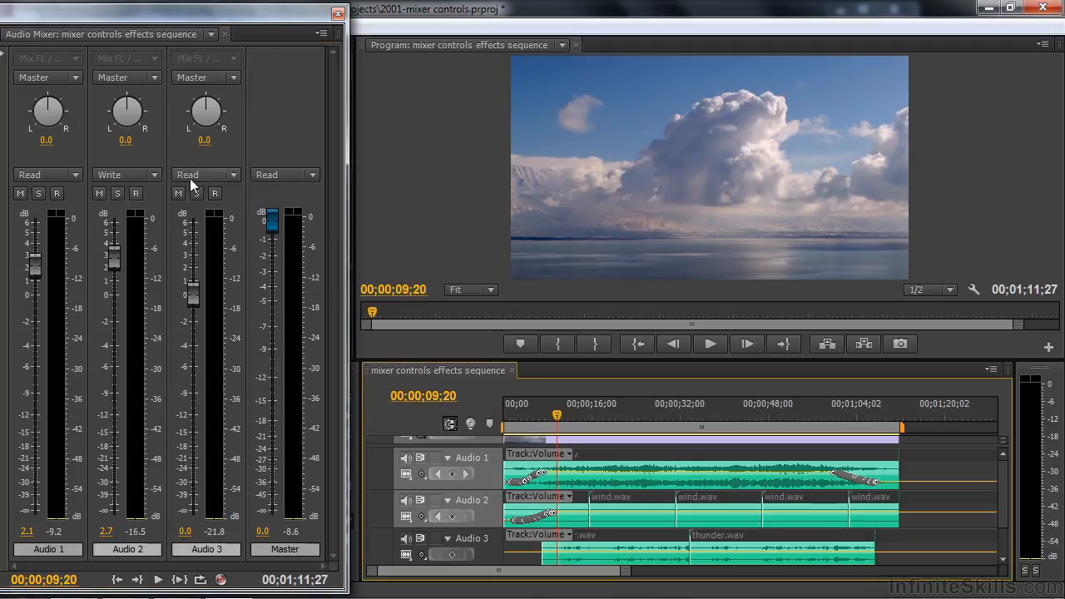
click(125, 175)
click(131, 214)
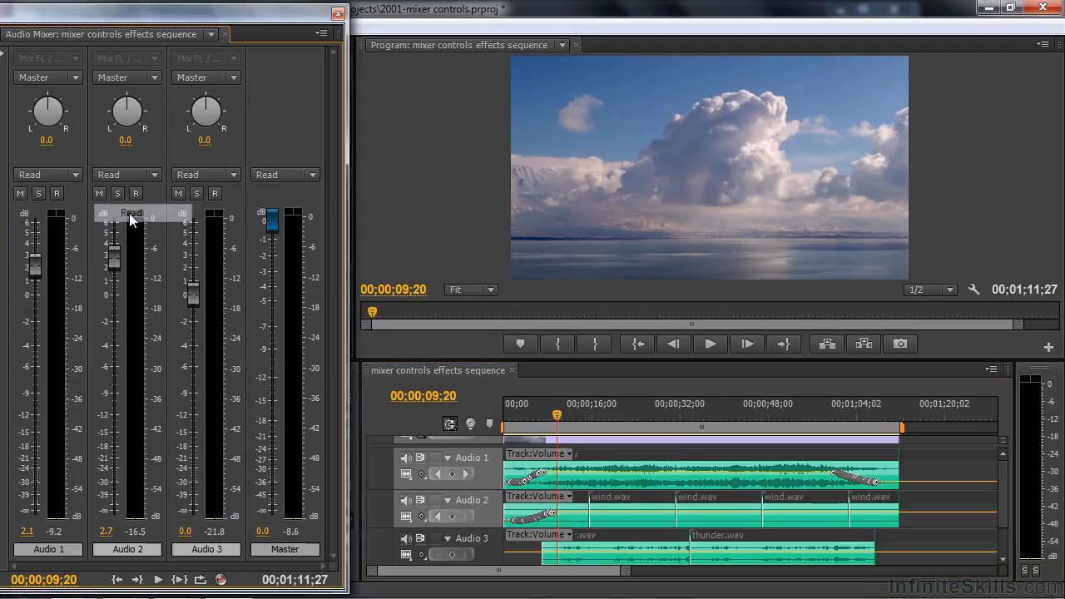
Record a balance sweep on Audio 3 in Write mode from 00;00;09;20, turning the balance knob from 96.0 to -38.0 during playback
click(236, 176)
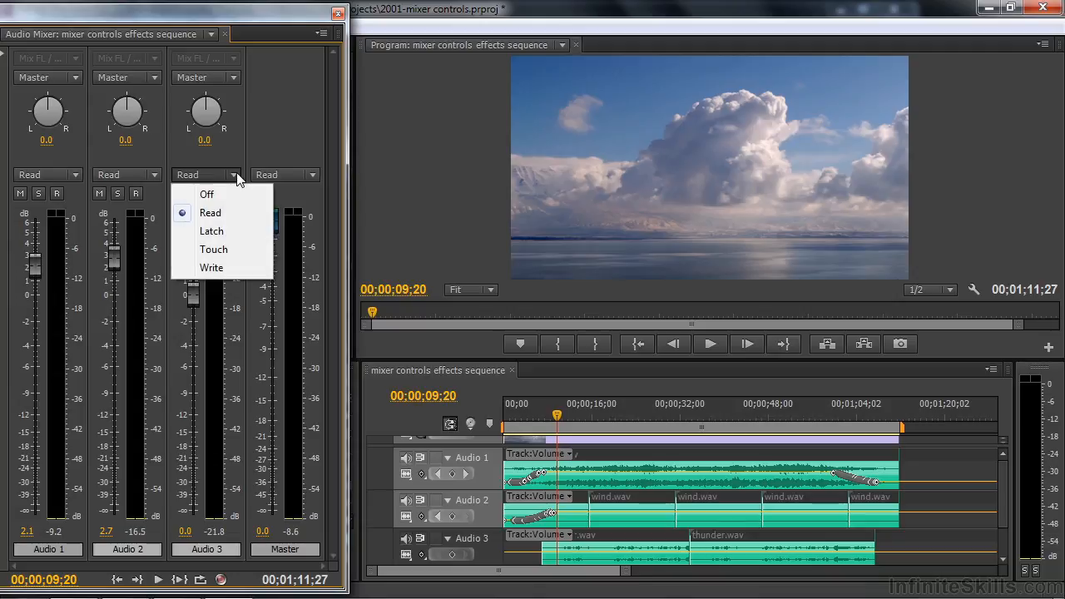
click(215, 268)
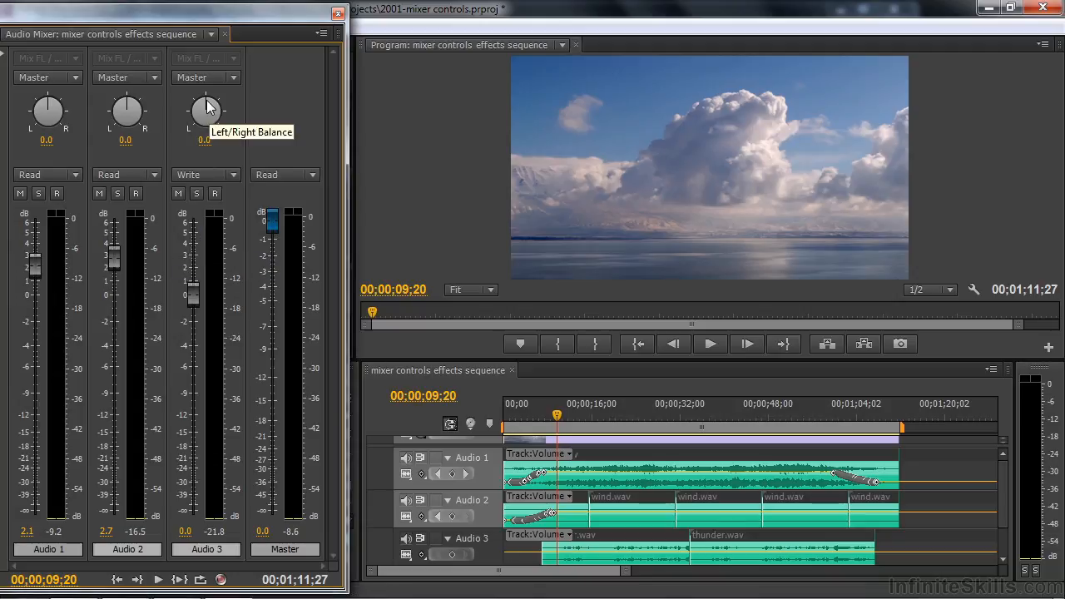
drag(208, 107, 246, 156)
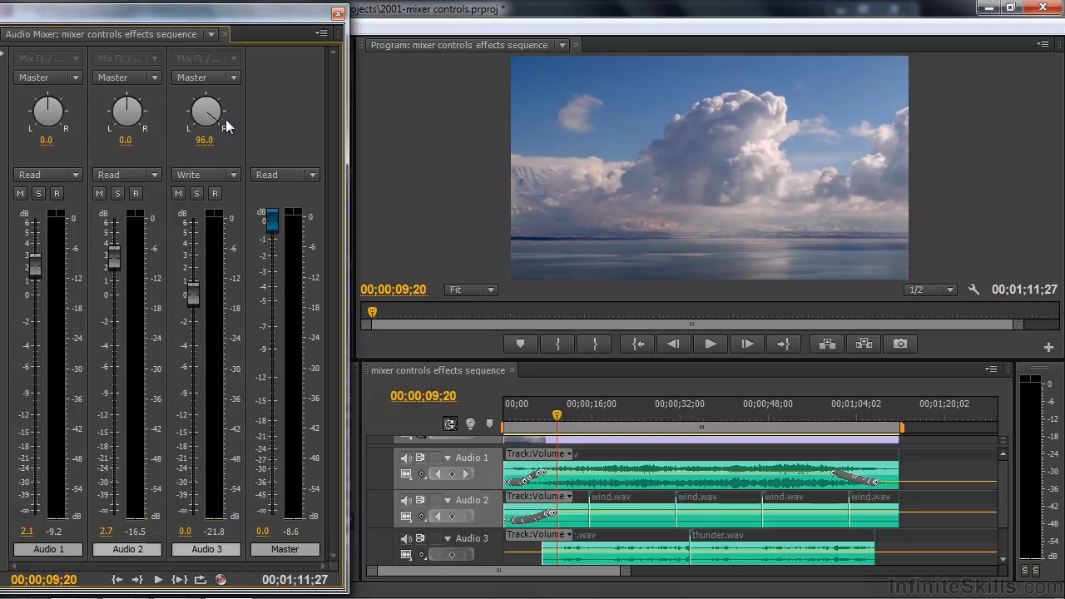
key(space)
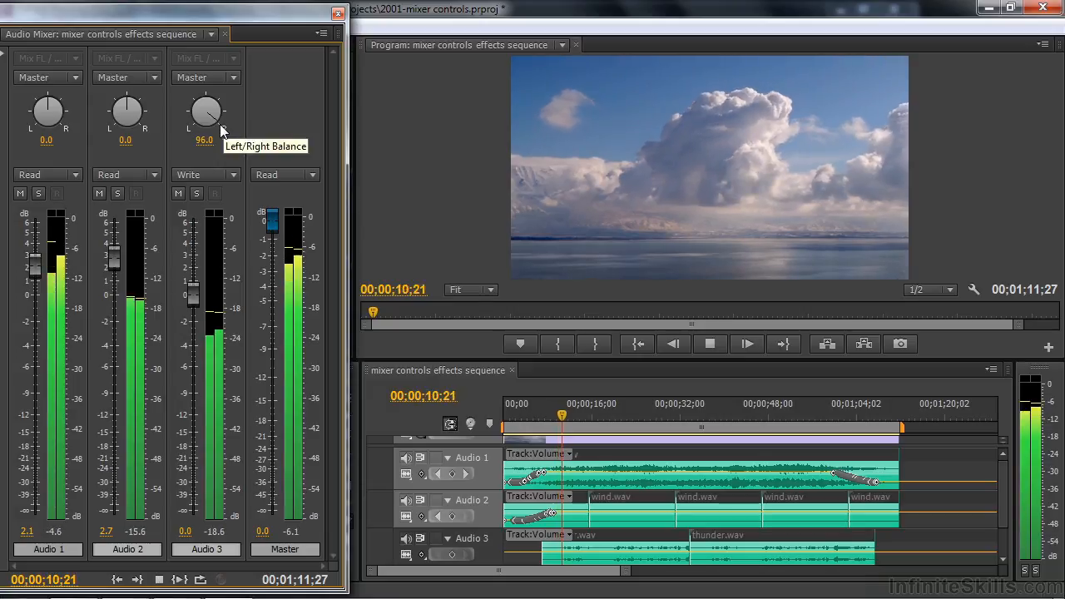
mouse_move(221, 123)
mouse_down()
mouse_move(186, 102)
mouse_move(164, 110)
mouse_up()
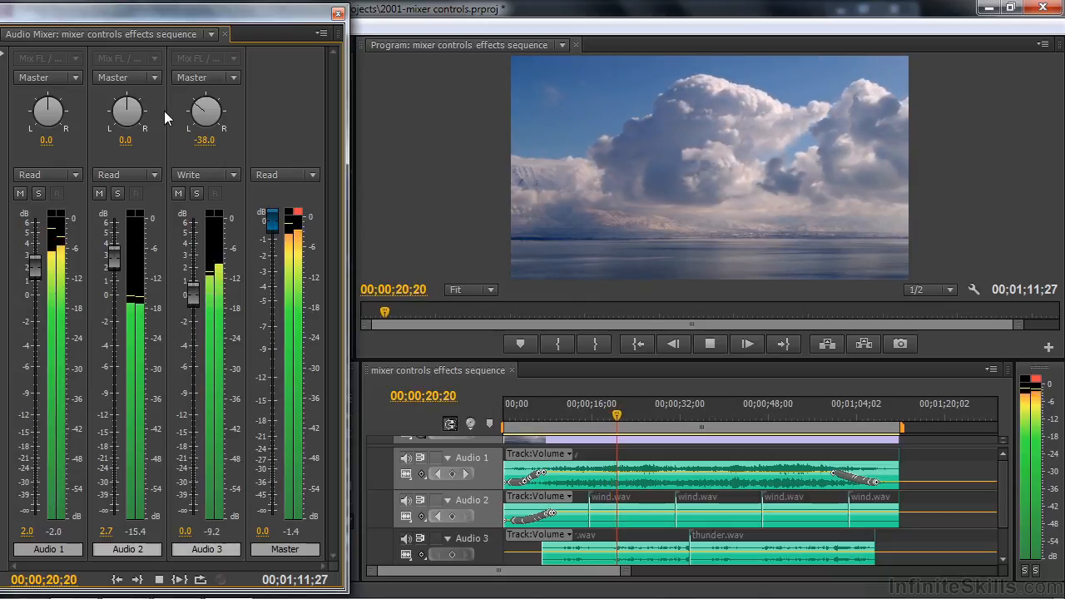
key(space)
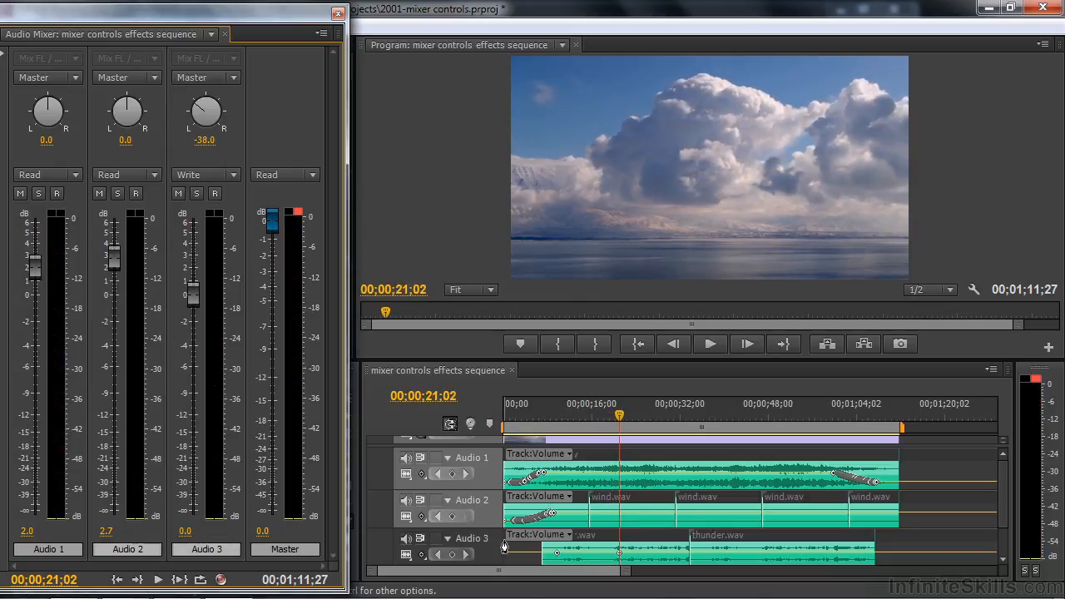
Display Audio 3's Panner Balance keyframes in a slightly taller track, and advance the playhead to 00;00;22;15
click(570, 536)
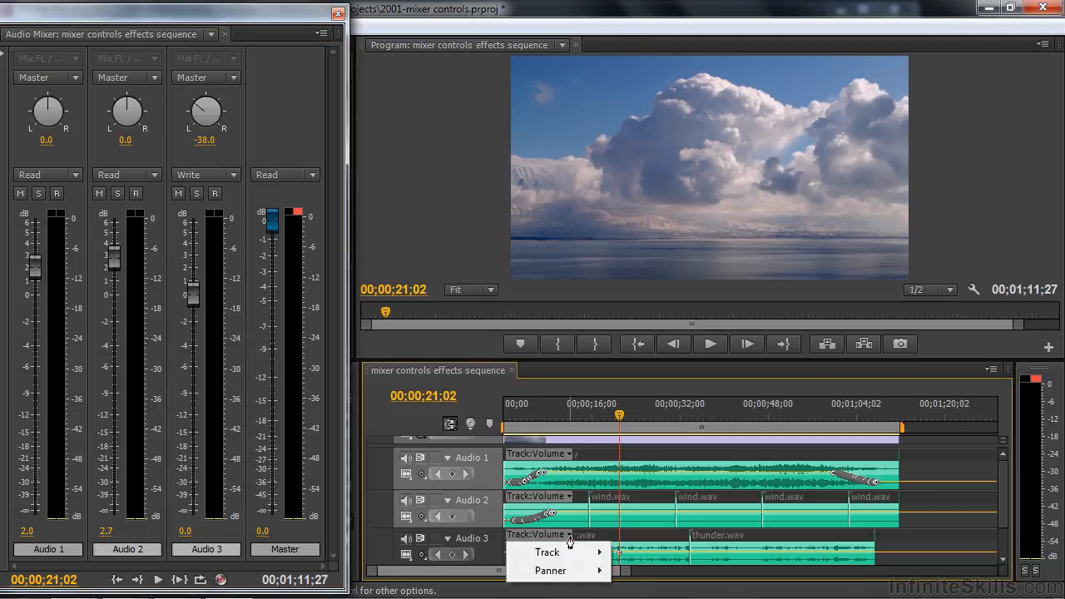
mouse_move(559, 573)
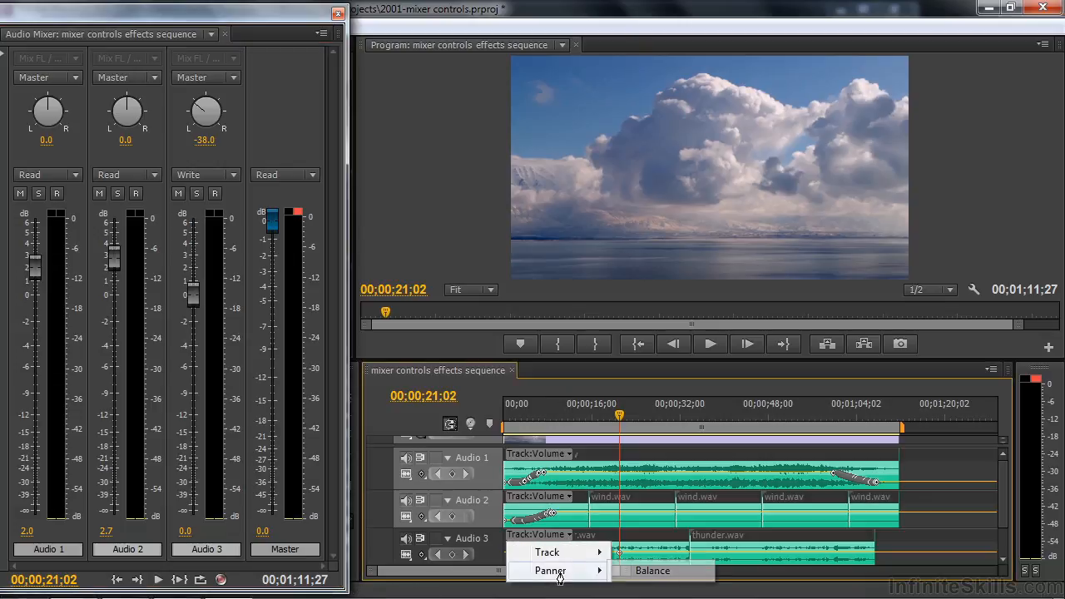
click(681, 571)
scroll(488, 547, down, 1)
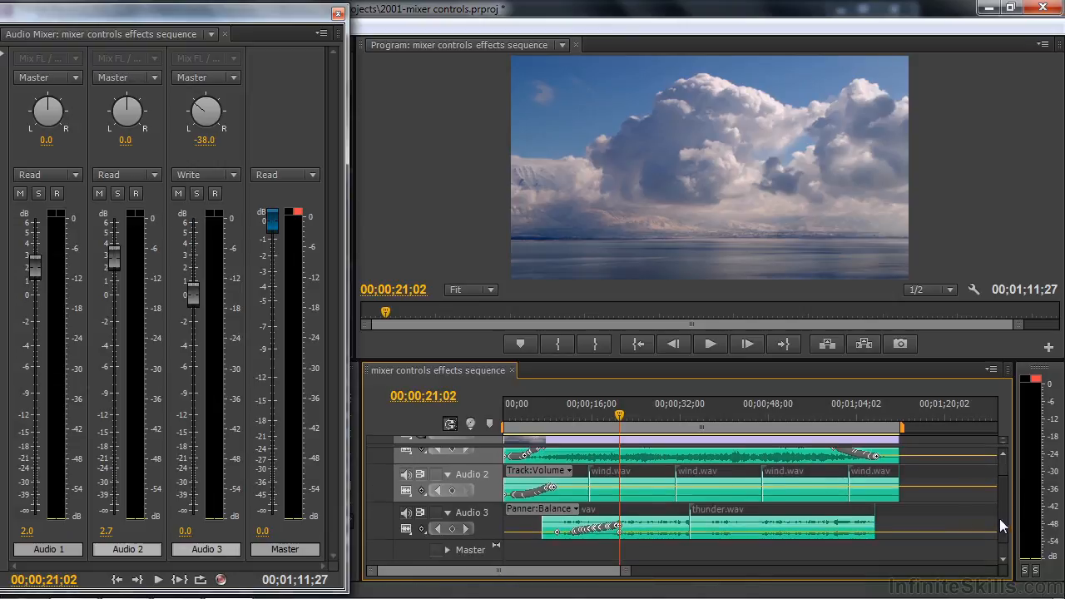
drag(489, 547, 489, 554)
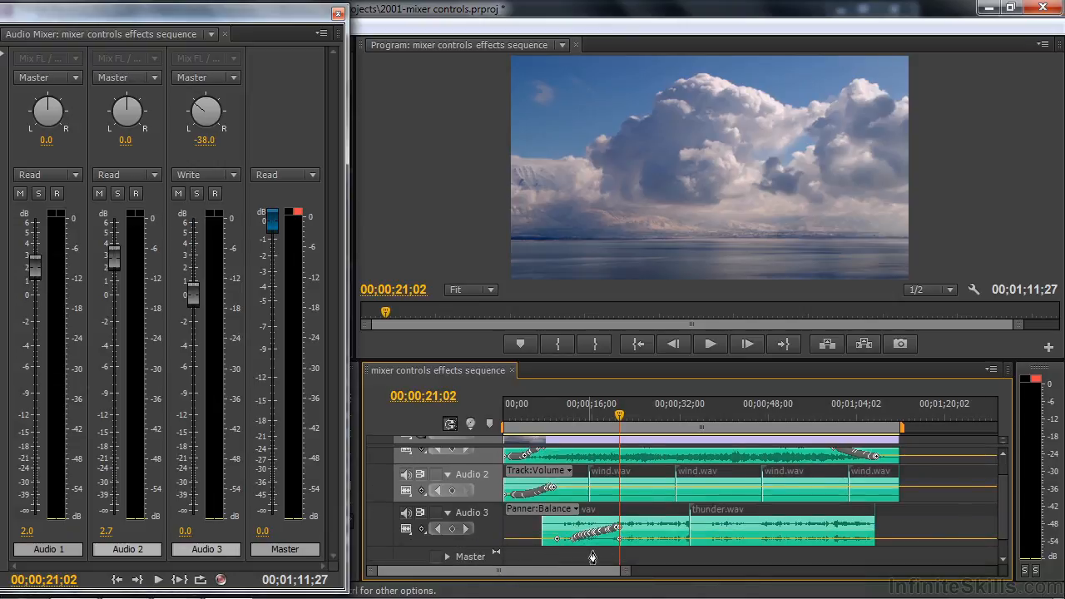
key(space)
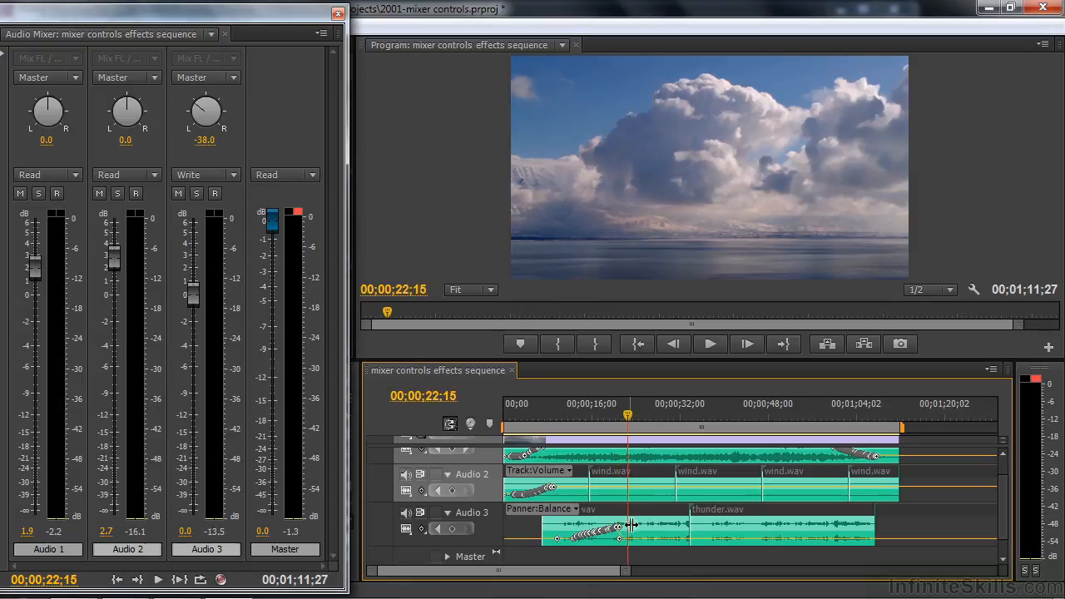